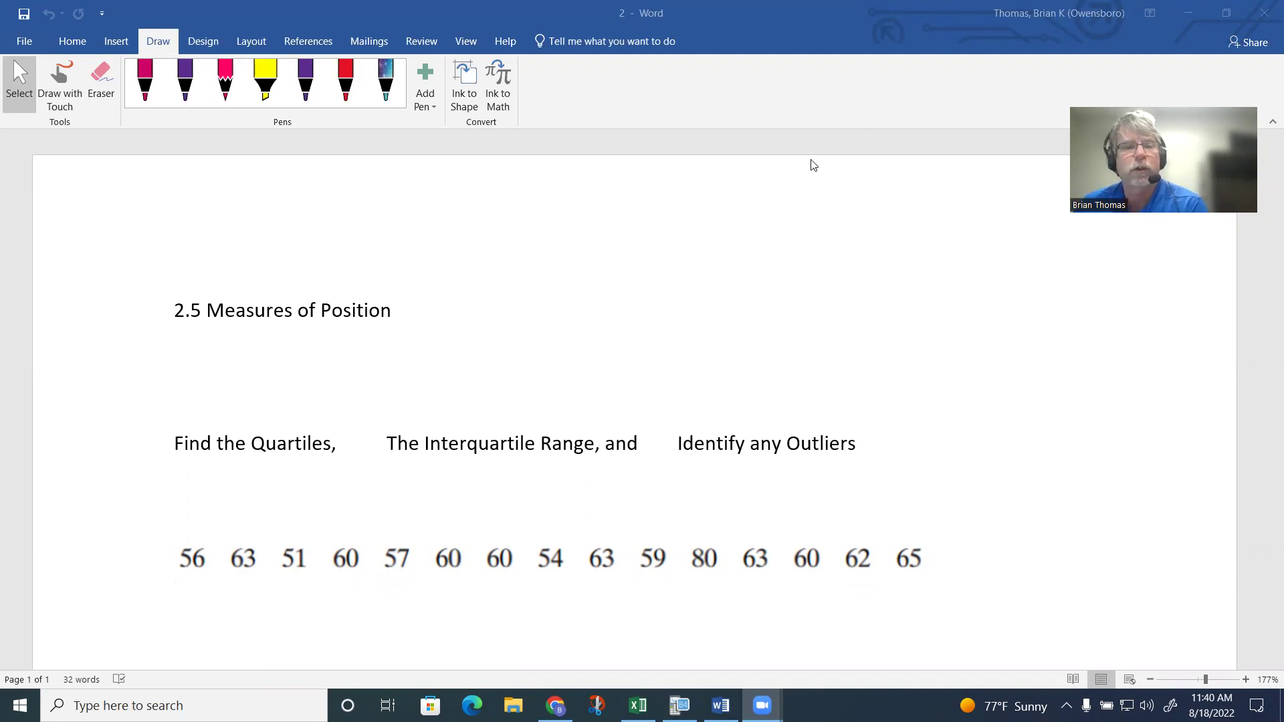
Step: Scroll to the sorted data and place the cursor on the blank line above 'Find the Quartiles'
{"action": "scroll", "coordinate": [813, 166], "scroll_direction": "down", "scroll_amount": 1}
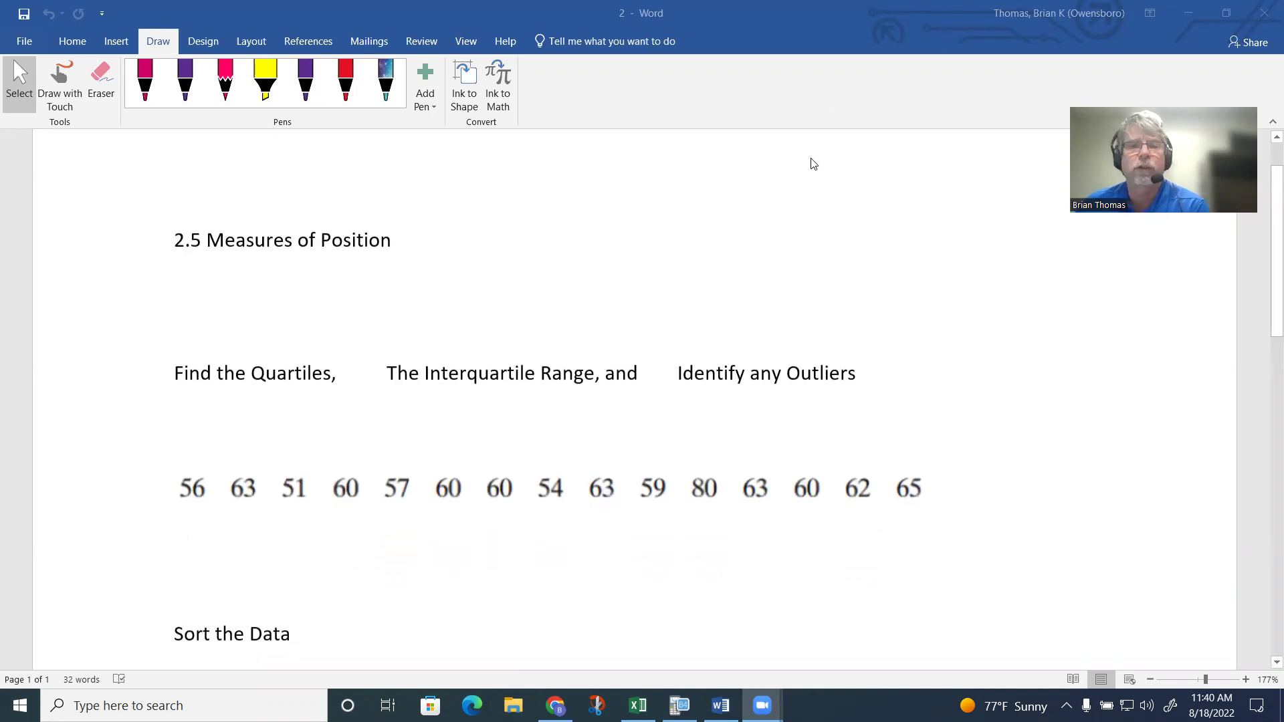
{"action": "scroll", "coordinate": [813, 164], "scroll_direction": "down", "scroll_amount": 1}
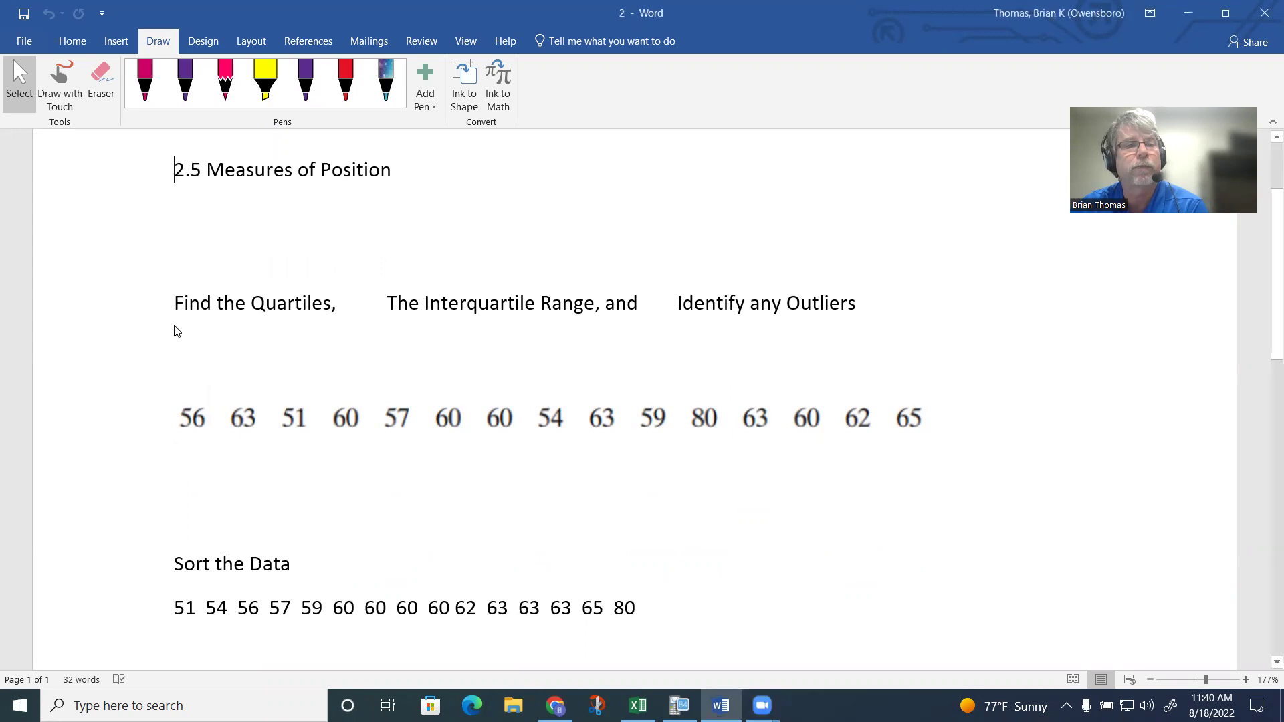
{"action": "left_click", "coordinate": [175, 261]}
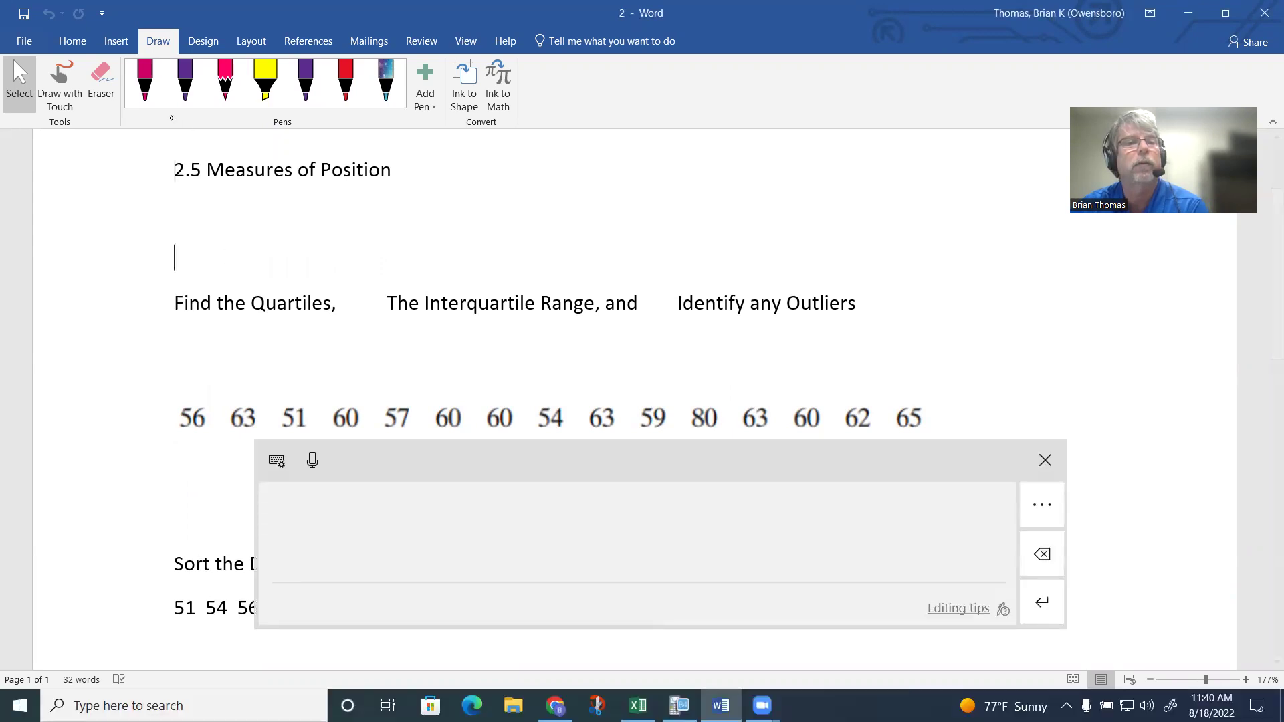
Step: With the magenta pen, ink Q1, Q2 (Med) and Q3 under 'Find the Quartiles'
{"action": "left_click", "coordinate": [144, 81]}
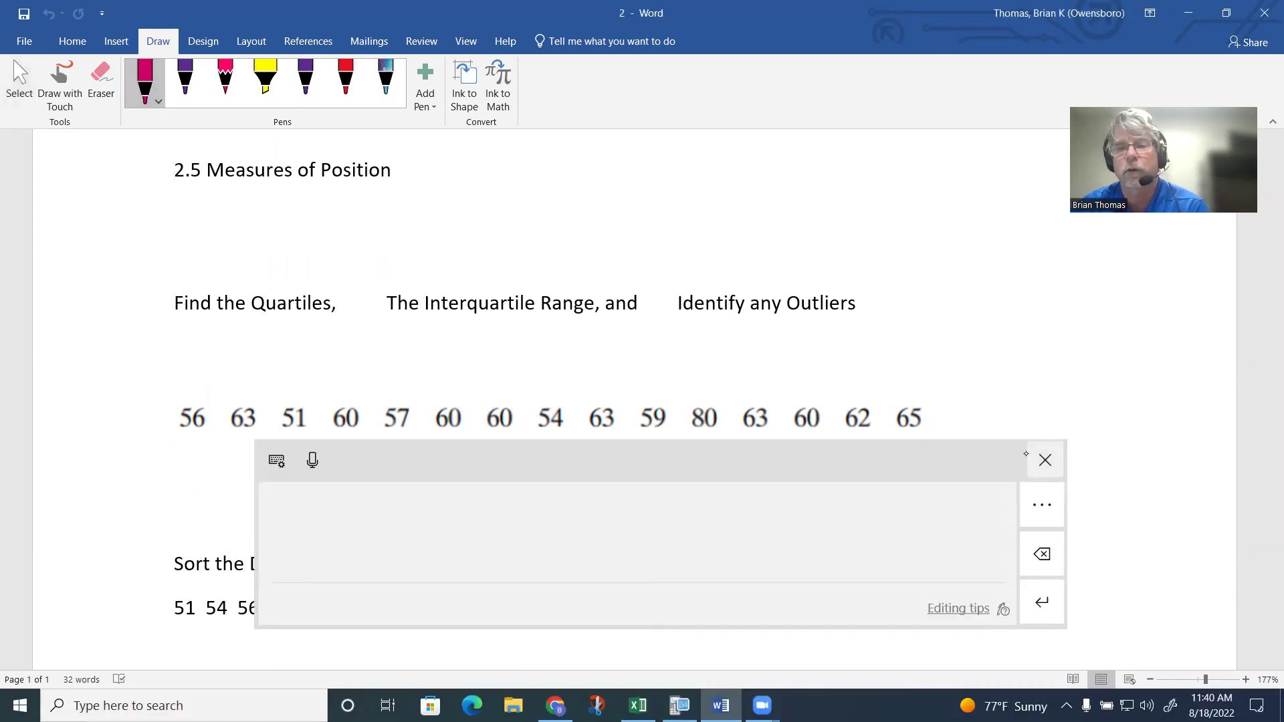
{"action": "left_click", "coordinate": [1044, 460]}
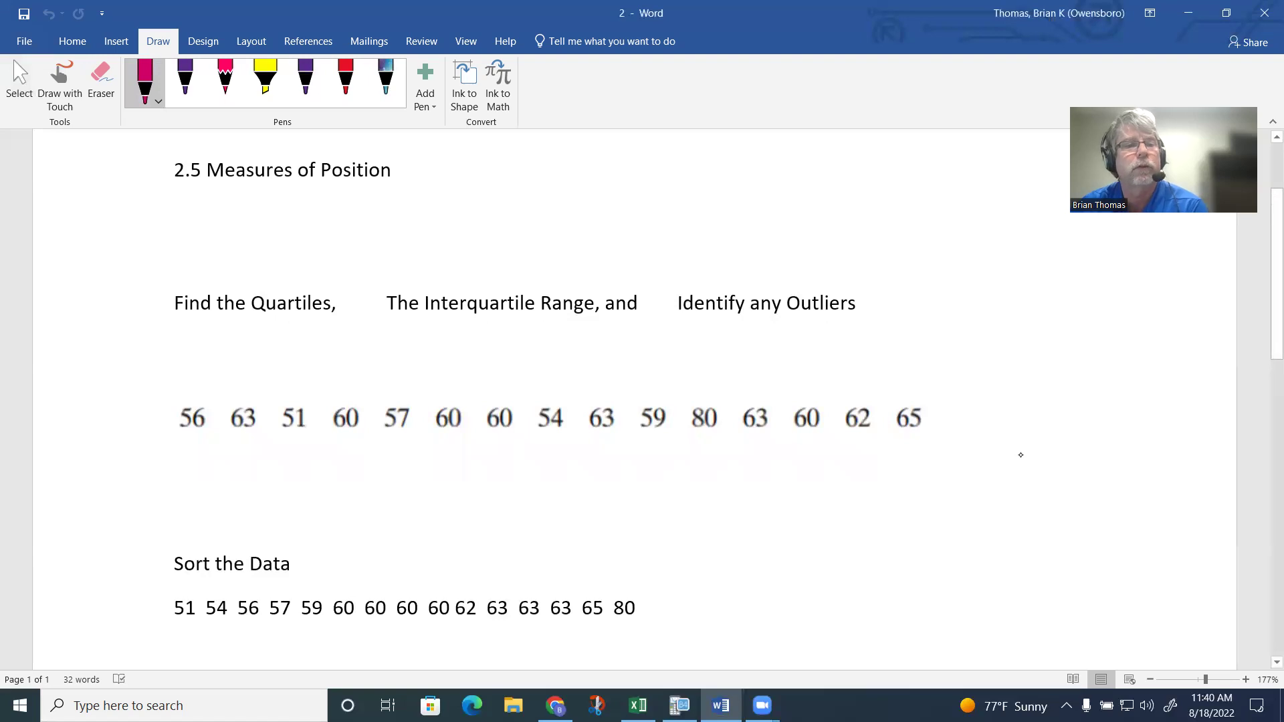
{"action": "mouse_move", "coordinate": [176, 323]}
{"action": "left_mouse_down"}
{"action": "mouse_move", "coordinate": [163, 329]}
{"action": "mouse_move", "coordinate": [175, 325]}
{"action": "mouse_move", "coordinate": [182, 344]}
{"action": "left_mouse_up"}
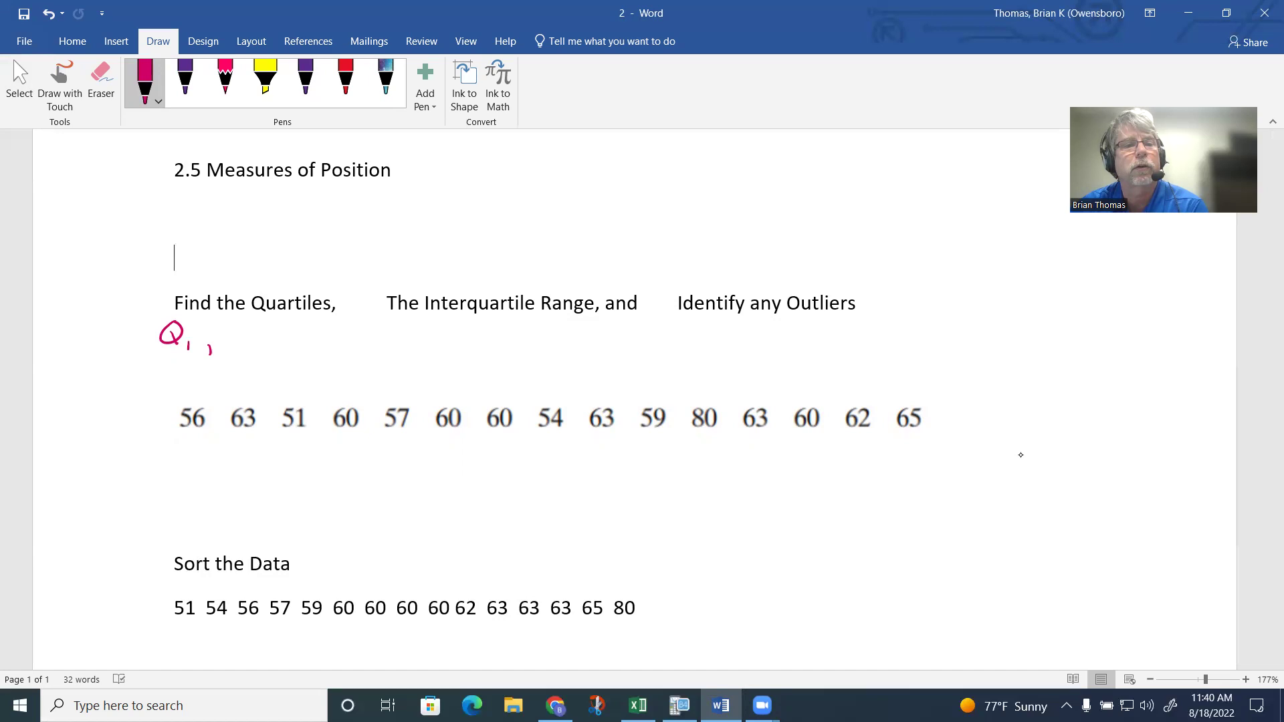
{"action": "mouse_move", "coordinate": [251, 322]}
{"action": "left_mouse_down"}
{"action": "mouse_move", "coordinate": [246, 341]}
{"action": "mouse_move", "coordinate": [252, 324]}
{"action": "left_mouse_up"}
{"action": "mouse_move", "coordinate": [227, 367]}
{"action": "left_mouse_down"}
{"action": "mouse_move", "coordinate": [230, 352]}
{"action": "mouse_move", "coordinate": [254, 366]}
{"action": "left_mouse_up"}
{"action": "mouse_move", "coordinate": [261, 350]}
{"action": "left_mouse_down"}
{"action": "mouse_move", "coordinate": [265, 370]}
{"action": "mouse_move", "coordinate": [280, 361]}
{"action": "left_mouse_up"}
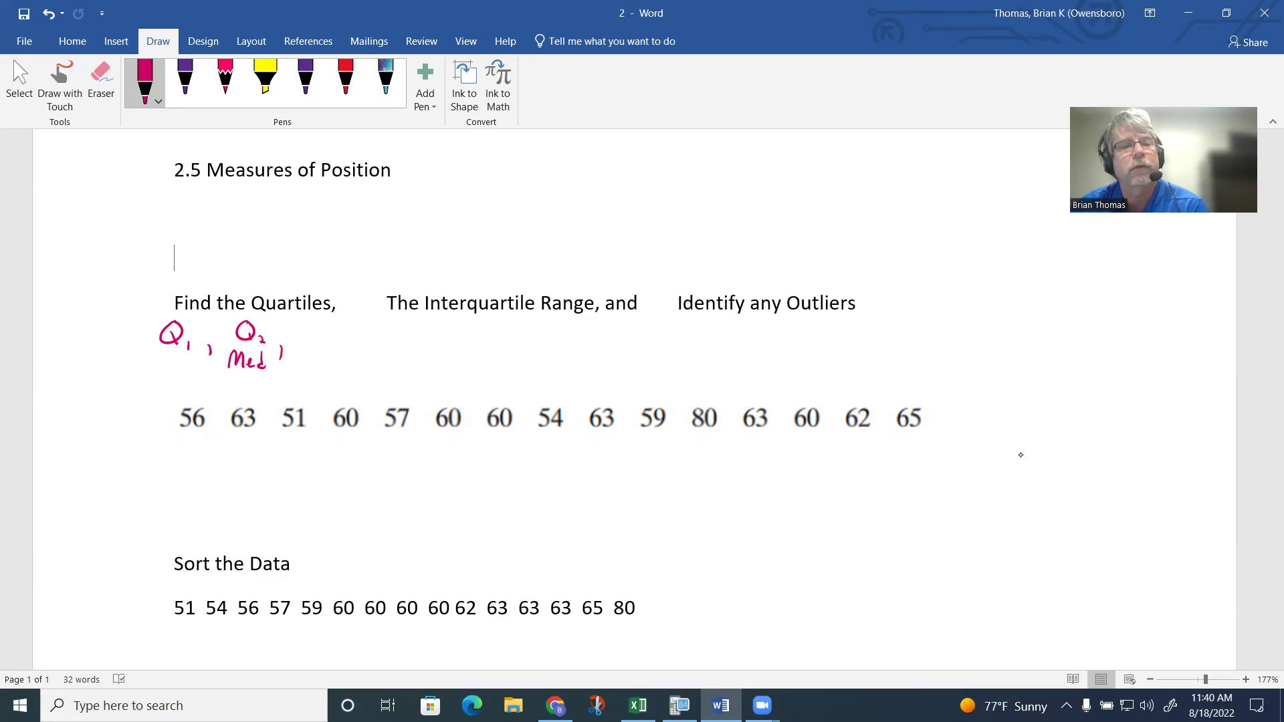
{"action": "left_click_drag", "start_coordinate": [309, 320], "coordinate": [328, 347]}
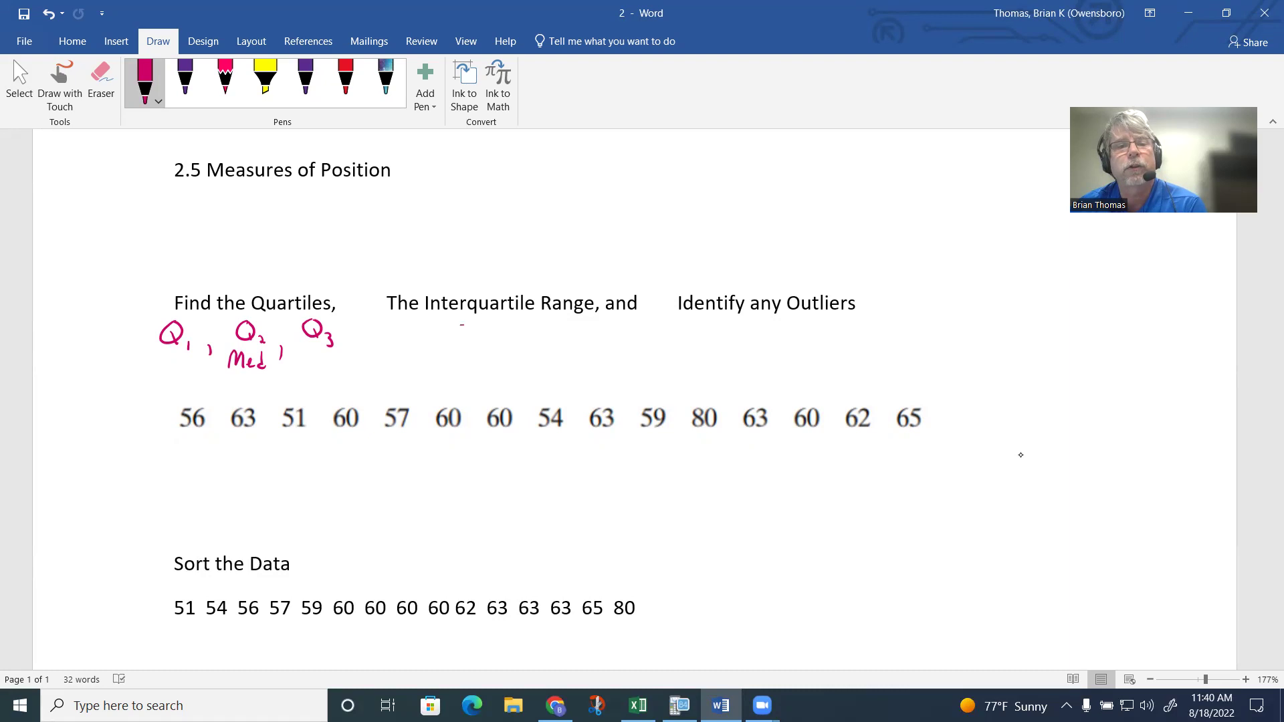
Step: Ink IQR above Interquartile Range and define it as Q3 − Q1
{"action": "mouse_move", "coordinate": [461, 325]}
{"action": "left_mouse_down"}
{"action": "mouse_move", "coordinate": [452, 349]}
{"action": "mouse_move", "coordinate": [463, 333]}
{"action": "left_mouse_up"}
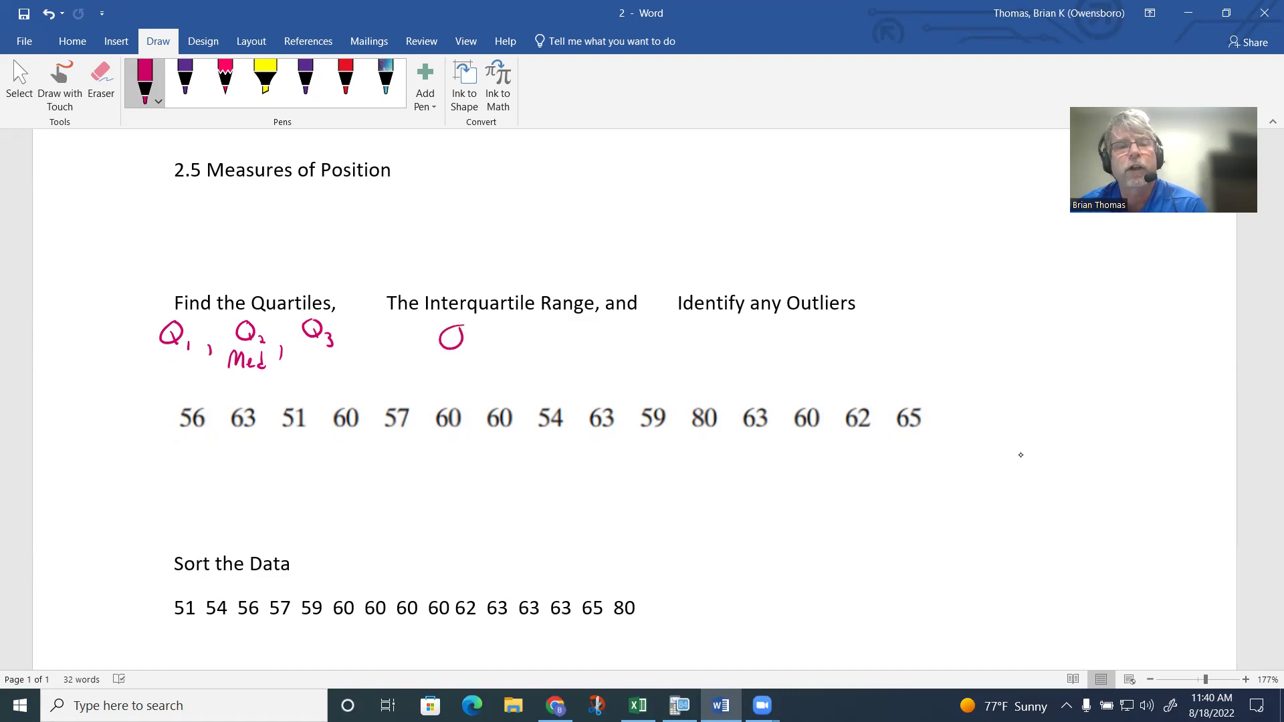
{"action": "mouse_move", "coordinate": [566, 268]}
{"action": "left_mouse_down"}
{"action": "mouse_move", "coordinate": [561, 285]}
{"action": "mouse_move", "coordinate": [572, 261]}
{"action": "mouse_move", "coordinate": [573, 286]}
{"action": "mouse_move", "coordinate": [597, 268]}
{"action": "mouse_move", "coordinate": [606, 286]}
{"action": "left_mouse_up"}
{"action": "left_click_drag", "start_coordinate": [605, 262], "coordinate": [623, 286]}
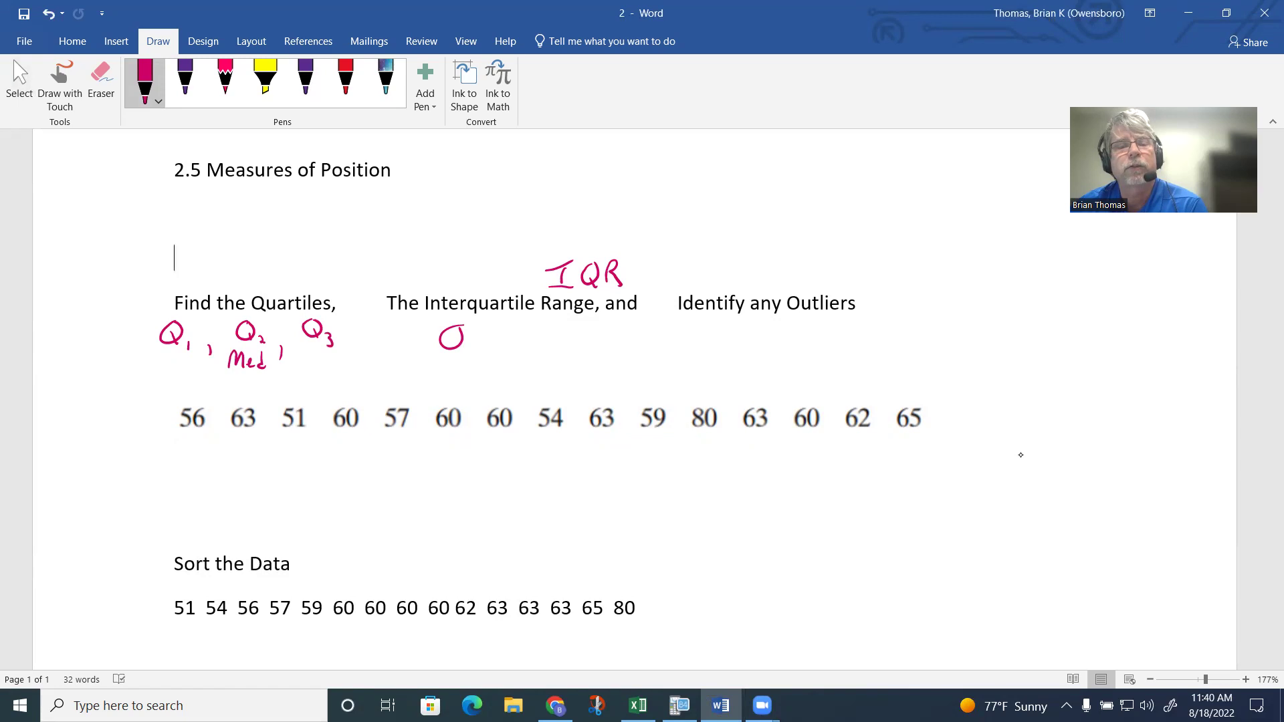
{"action": "mouse_move", "coordinate": [452, 349]}
{"action": "left_mouse_down"}
{"action": "mouse_move", "coordinate": [480, 359]}
{"action": "mouse_move", "coordinate": [473, 367]}
{"action": "mouse_move", "coordinate": [506, 339]}
{"action": "mouse_move", "coordinate": [556, 335]}
{"action": "mouse_move", "coordinate": [563, 368]}
{"action": "left_mouse_up"}
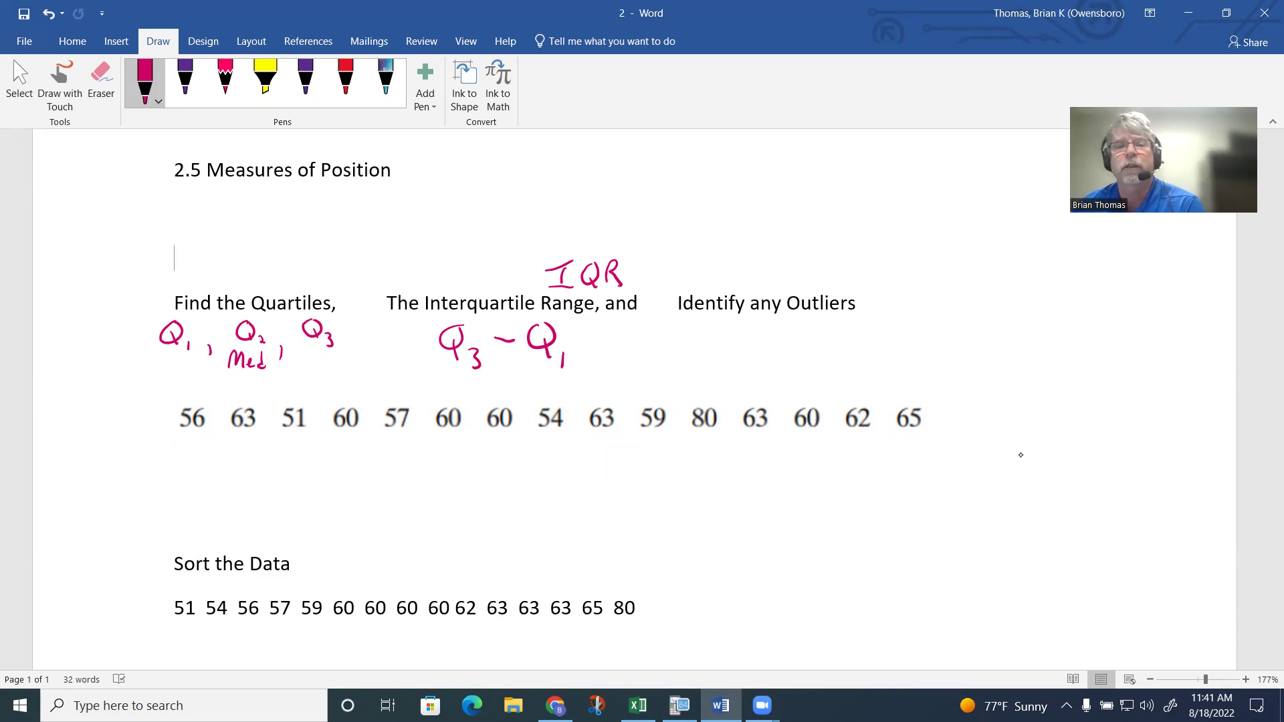
{"action": "scroll", "coordinate": [869, 434], "scroll_direction": "down", "scroll_amount": 1}
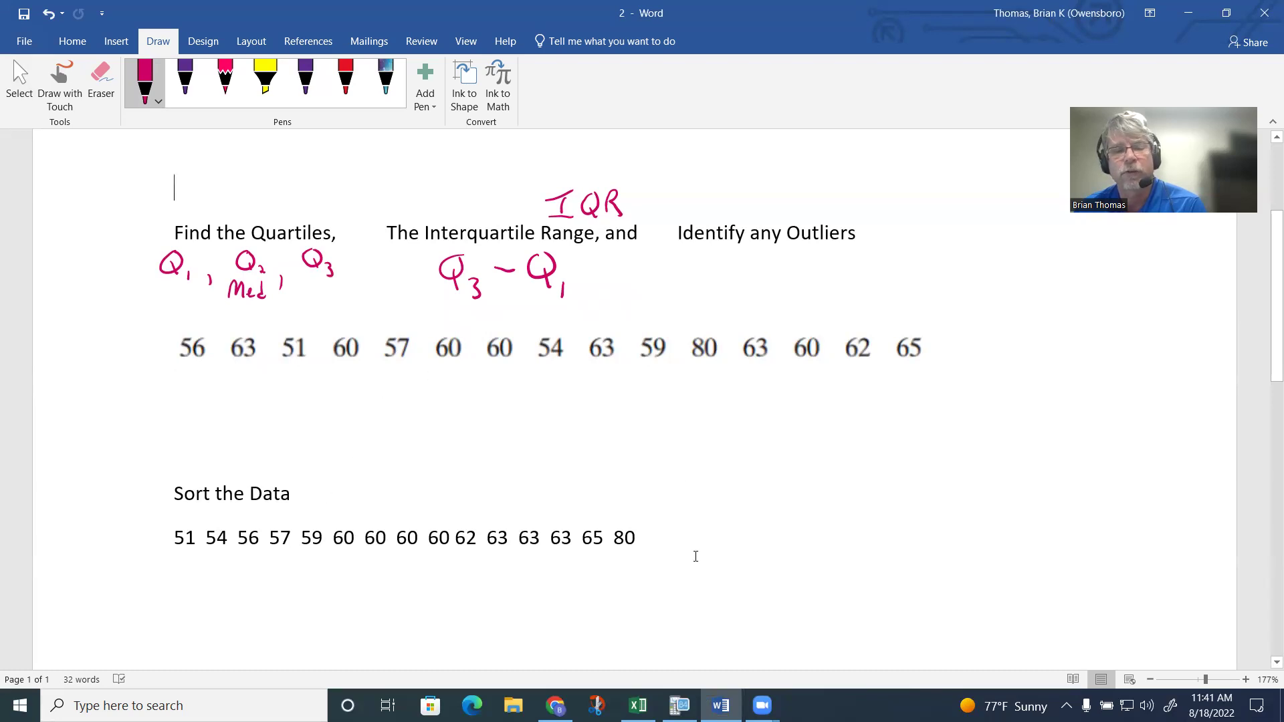
Step: Bring up the TI-SmartView taskbar icon's preview, ready to snap the Word lesson right
{"action": "mouse_move", "coordinate": [679, 705]}
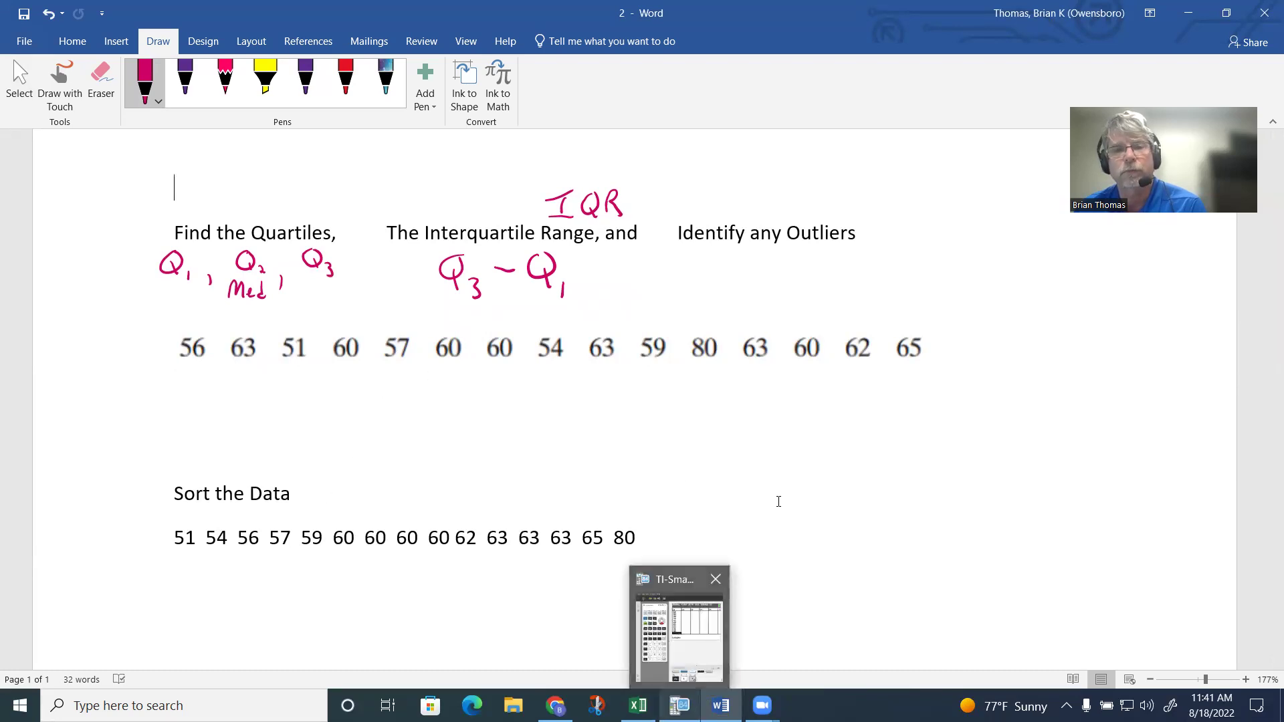
Step: Snap Word to the right half, close Chrome, and place TI-SmartView on the left
{"action": "key", "text": "super+Right"}
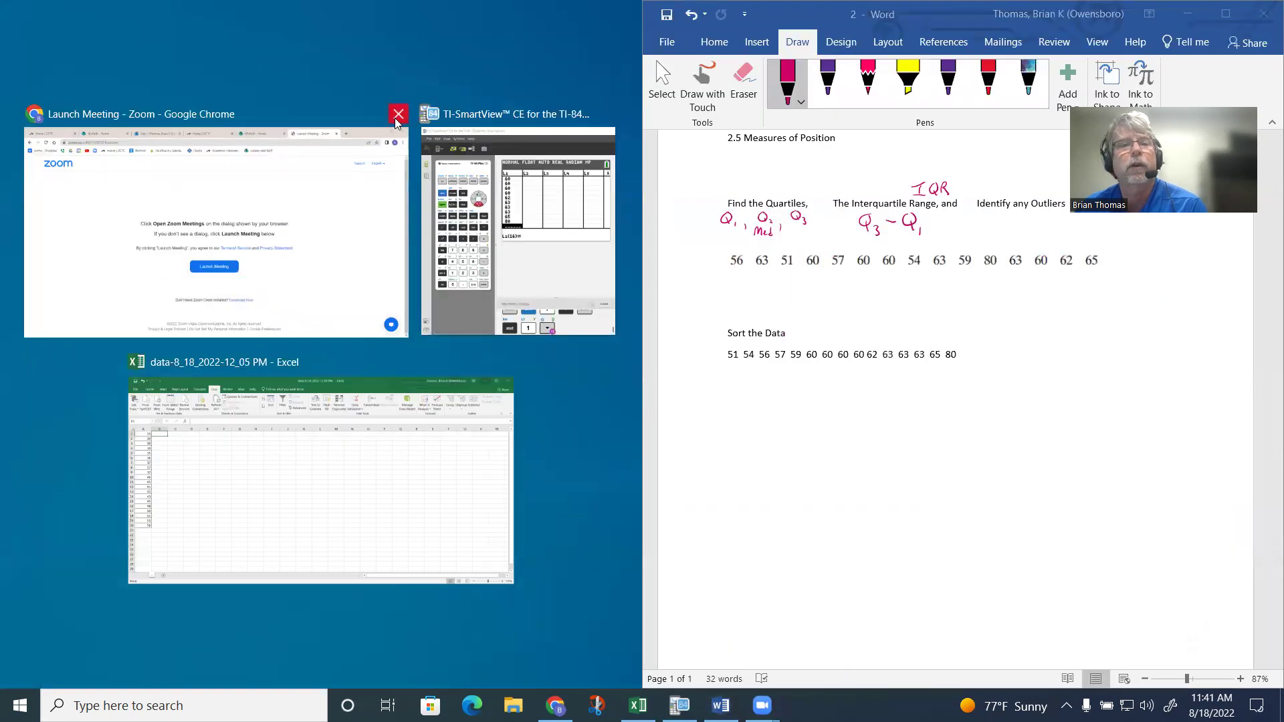
{"action": "left_click", "coordinate": [397, 116]}
{"action": "left_click", "coordinate": [345, 160]}
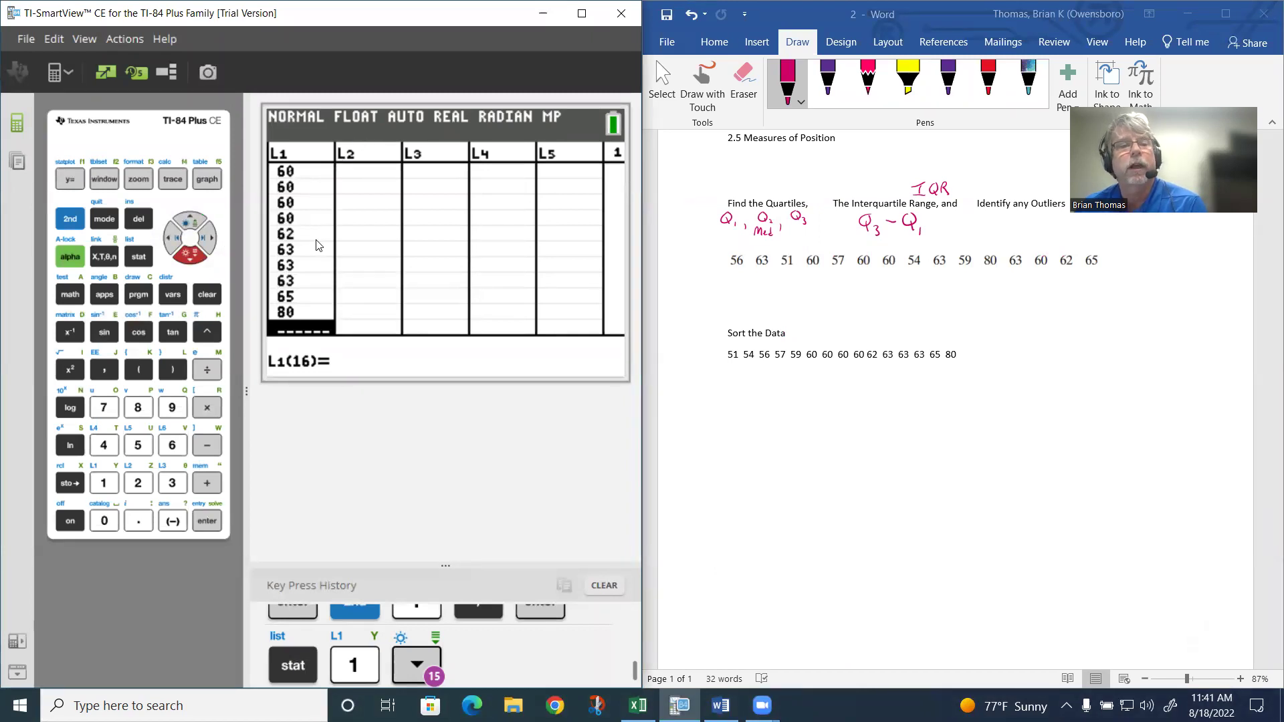
Step: Move up list L1 in the calculator's list editor to its first sorted value, 51
{"action": "left_click", "coordinate": [189, 217]}
{"action": "left_click", "coordinate": [189, 217]}
{"action": "left_click_drag", "start_coordinate": [189, 218], "coordinate": [189, 217]}
{"action": "left_click", "coordinate": [190, 254]}
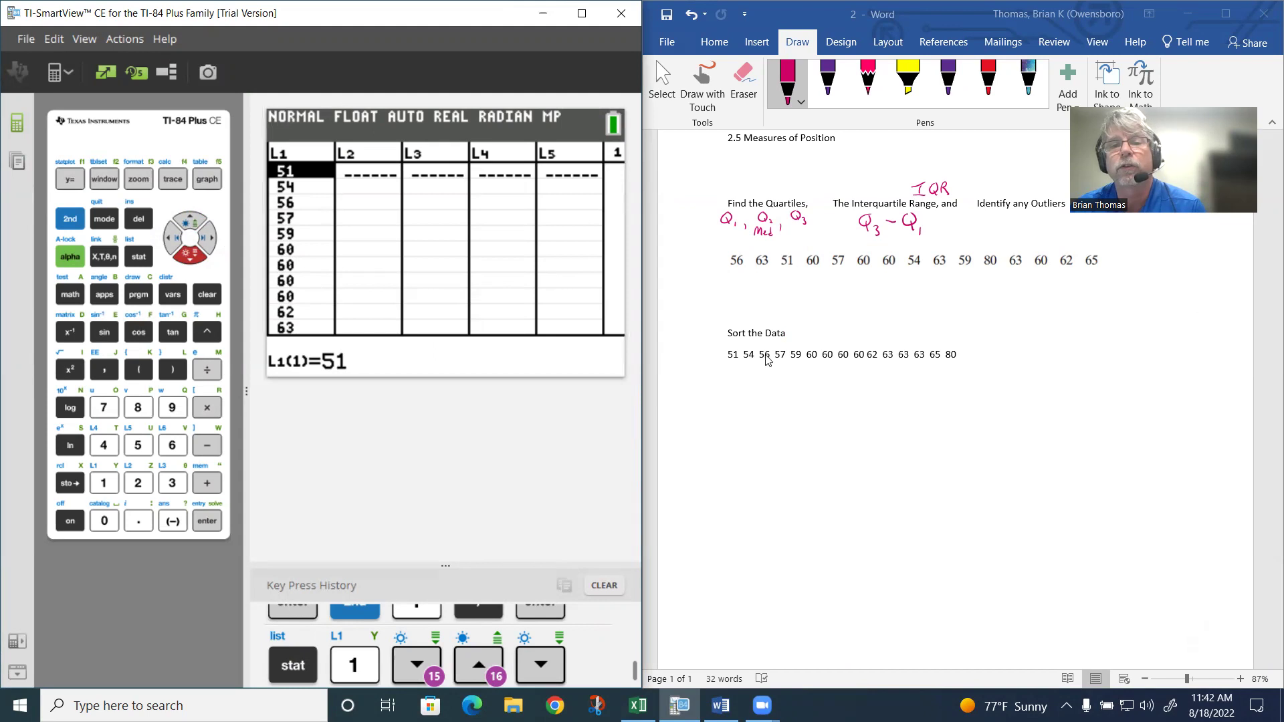
Step: Circle the middle 60 60 of the sorted list and write 60 above it
{"action": "left_click", "coordinate": [816, 356]}
{"action": "left_click", "coordinate": [1264, 293]}
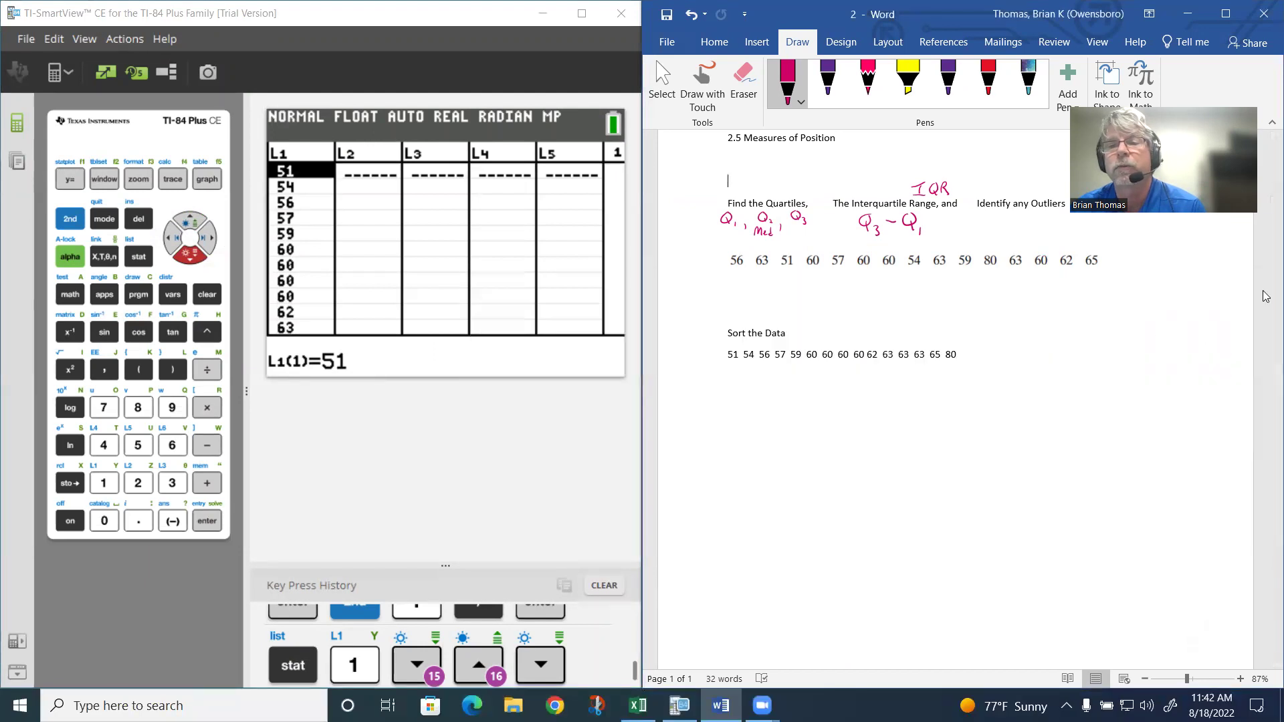
{"action": "left_click_drag", "start_coordinate": [817, 349], "coordinate": [845, 367]}
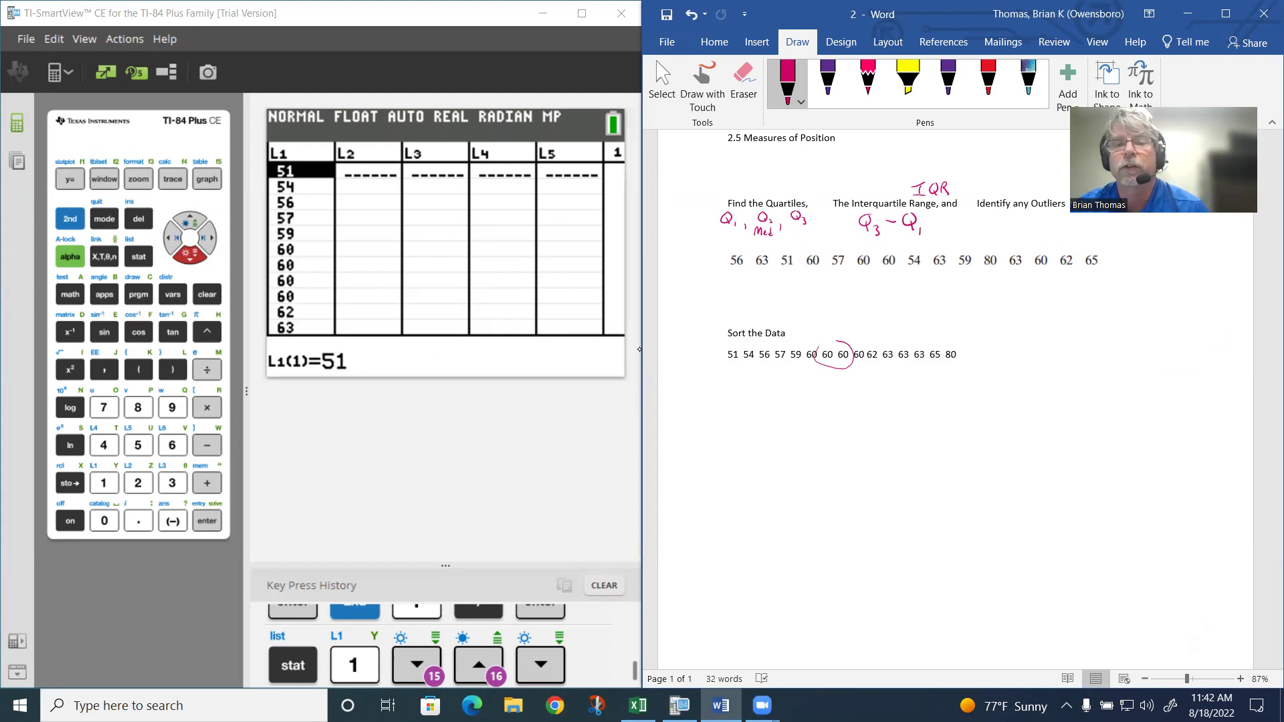
{"action": "left_click_drag", "start_coordinate": [829, 330], "coordinate": [831, 329]}
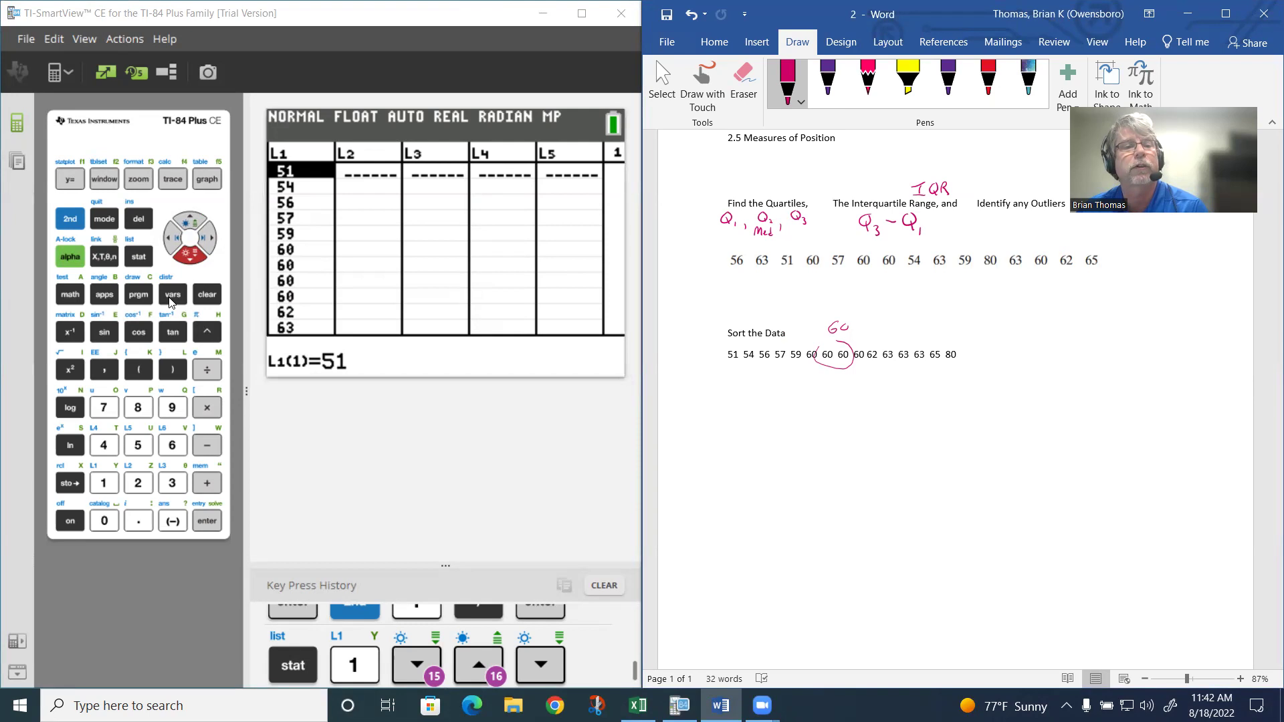
Step: Run 1-Var Stats on L1, showing mean 60.86666667, n=15, minX=51 and Q1=57
{"action": "left_click", "coordinate": [142, 258]}
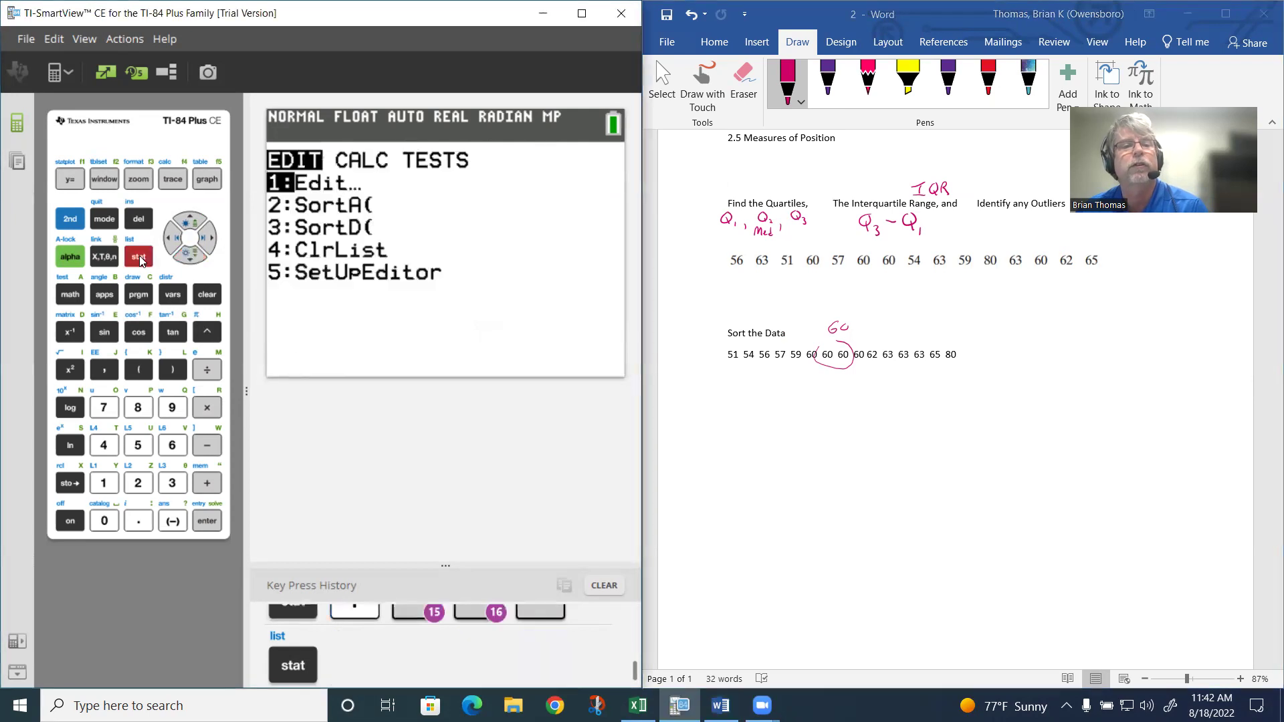
{"action": "left_click", "coordinate": [210, 237]}
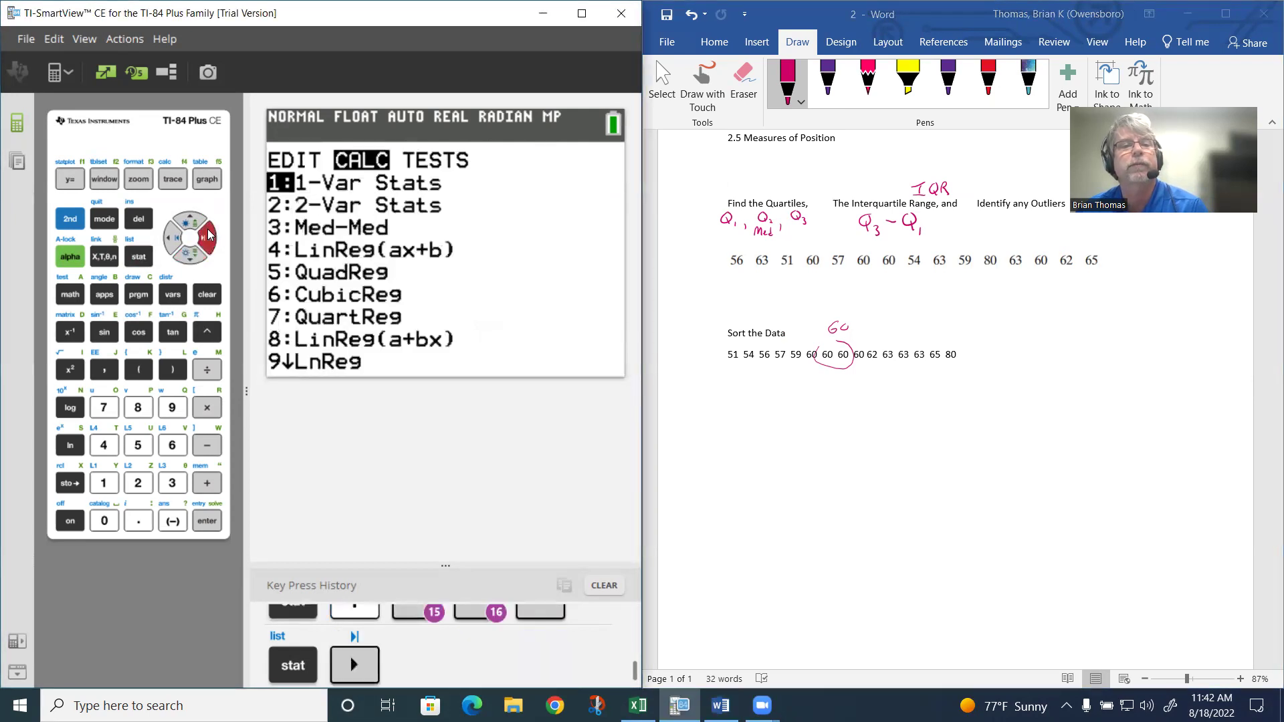
{"action": "left_click", "coordinate": [206, 521]}
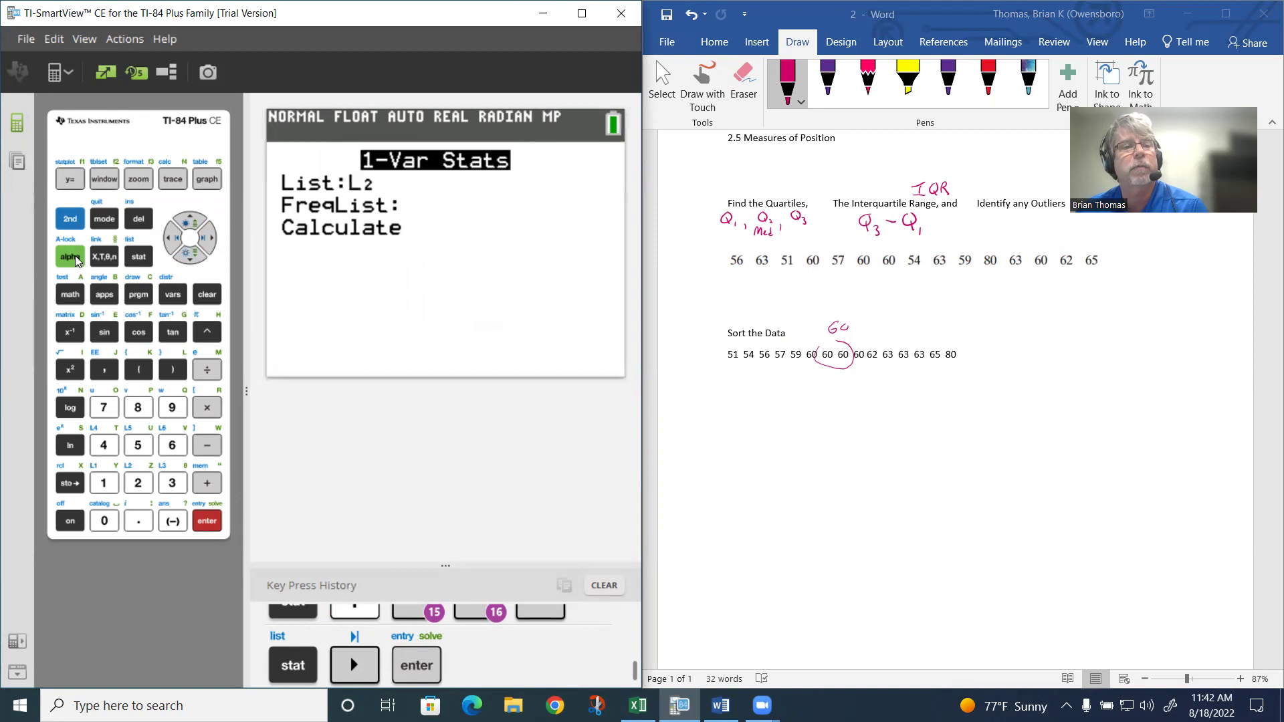
{"action": "left_click", "coordinate": [70, 218]}
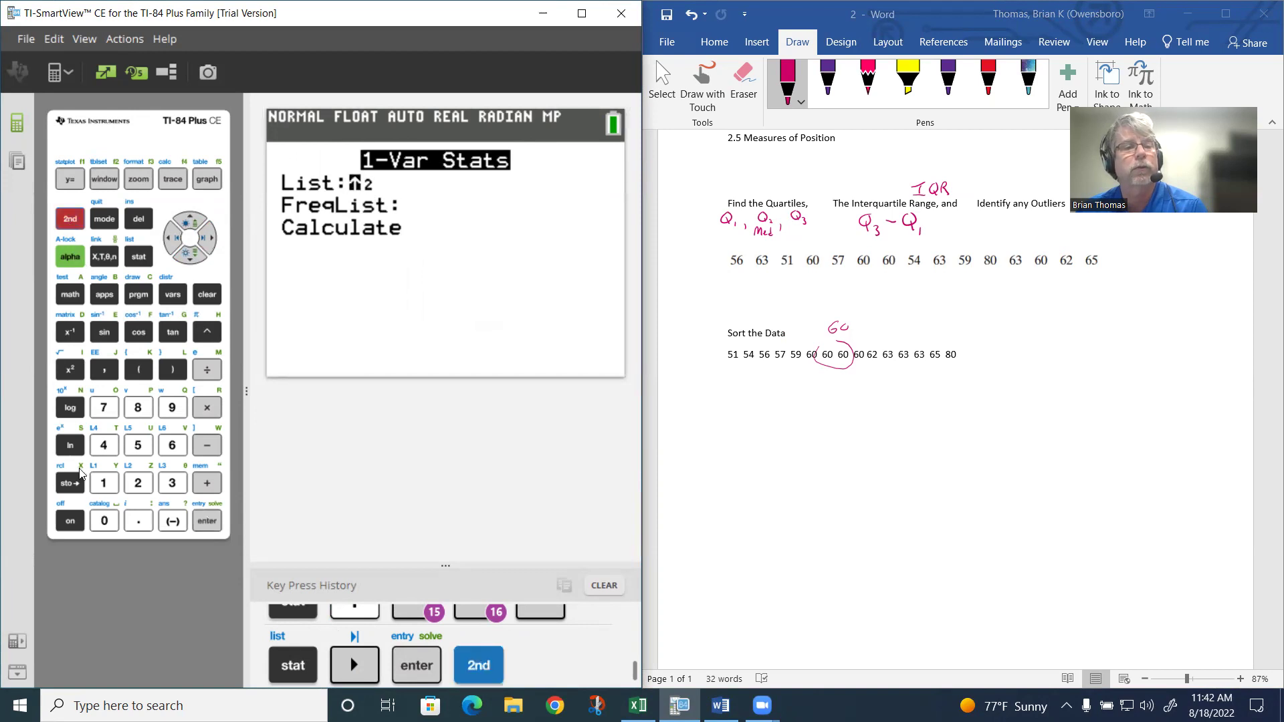
{"action": "left_click", "coordinate": [103, 483]}
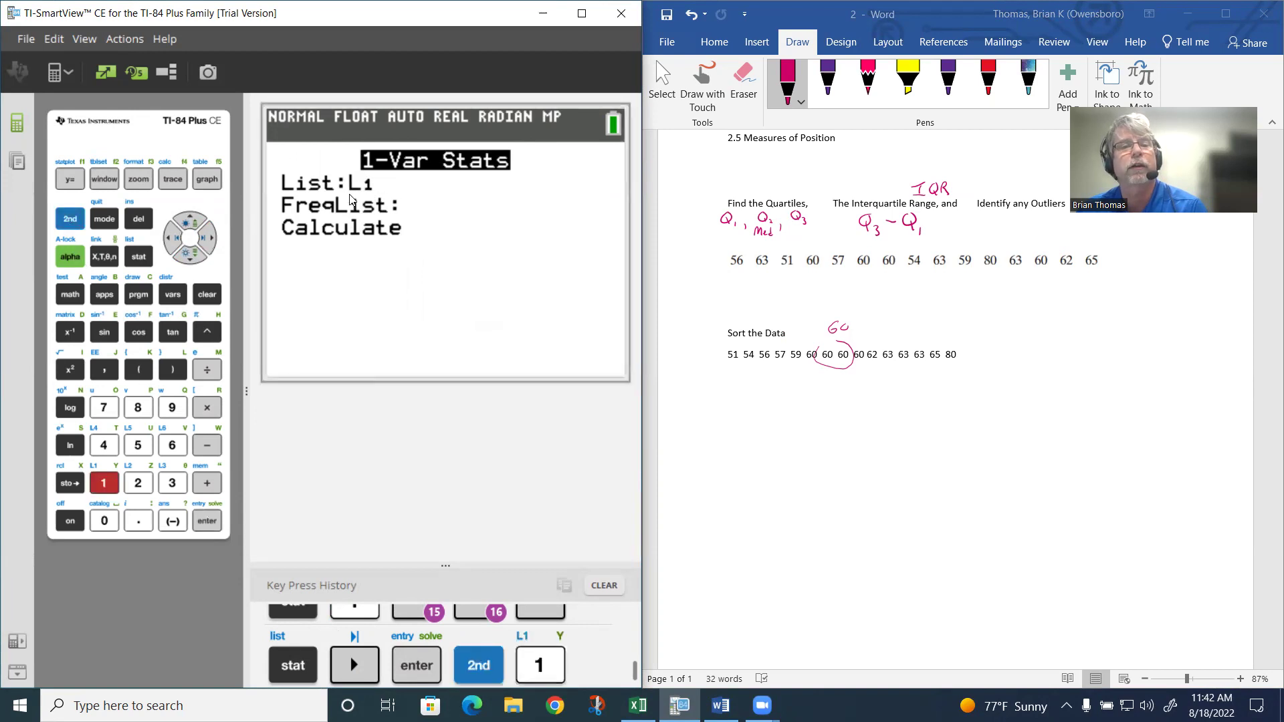
{"action": "left_click", "coordinate": [205, 527]}
{"action": "left_click", "coordinate": [205, 527]}
{"action": "left_click", "coordinate": [206, 527]}
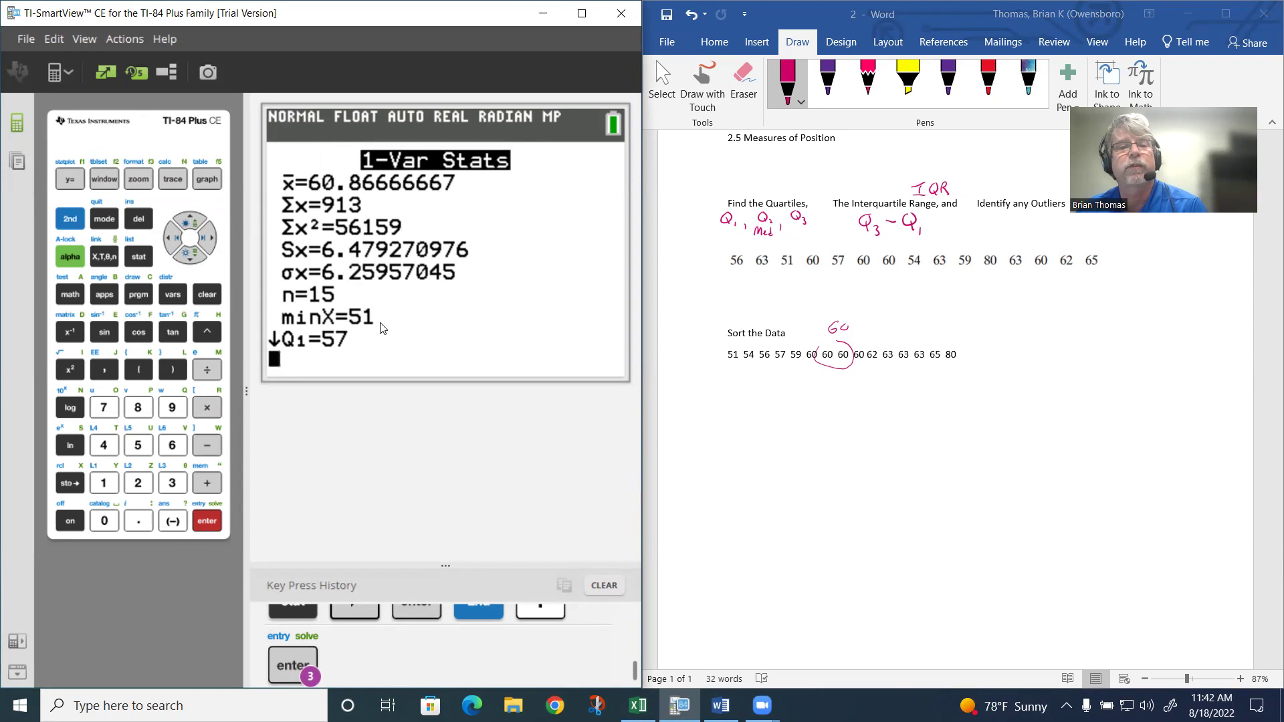
Step: Scroll the stats to Med=60, Q3=63, maxX=80, inking Q1 under 57 and Q3 under 63
{"action": "left_click", "coordinate": [192, 265]}
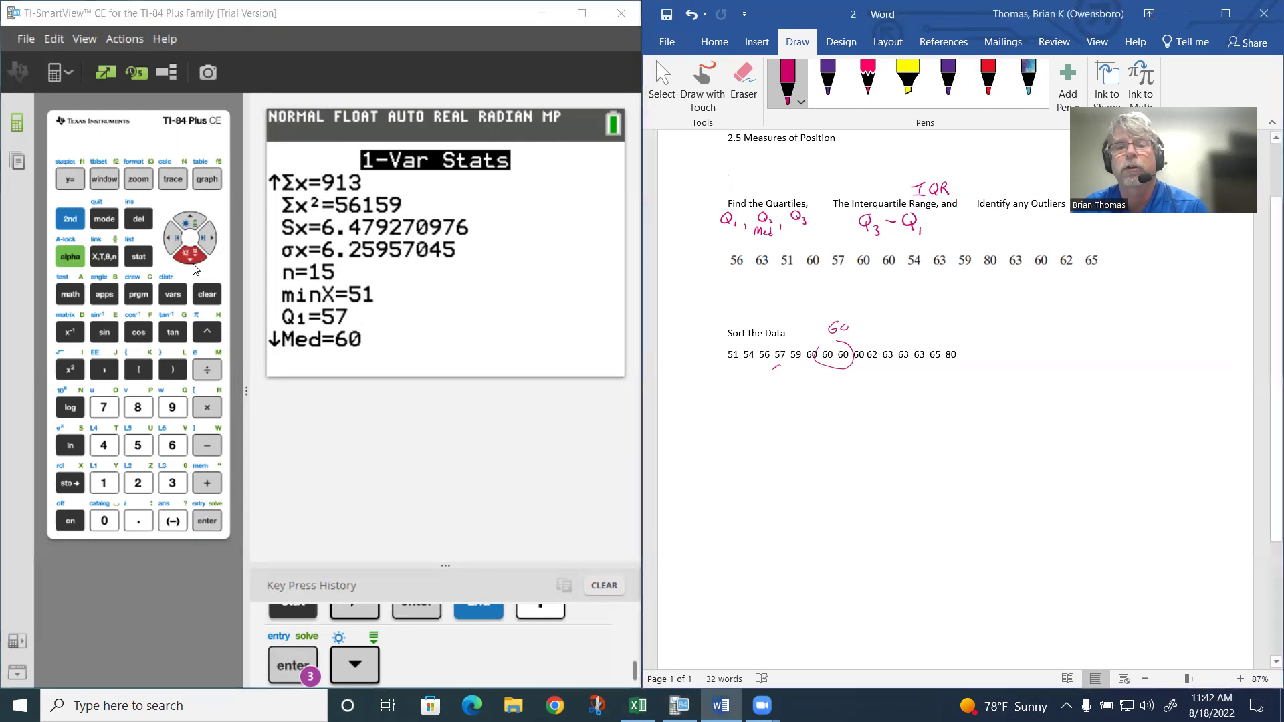
{"action": "left_click_drag", "start_coordinate": [777, 365], "coordinate": [785, 375]}
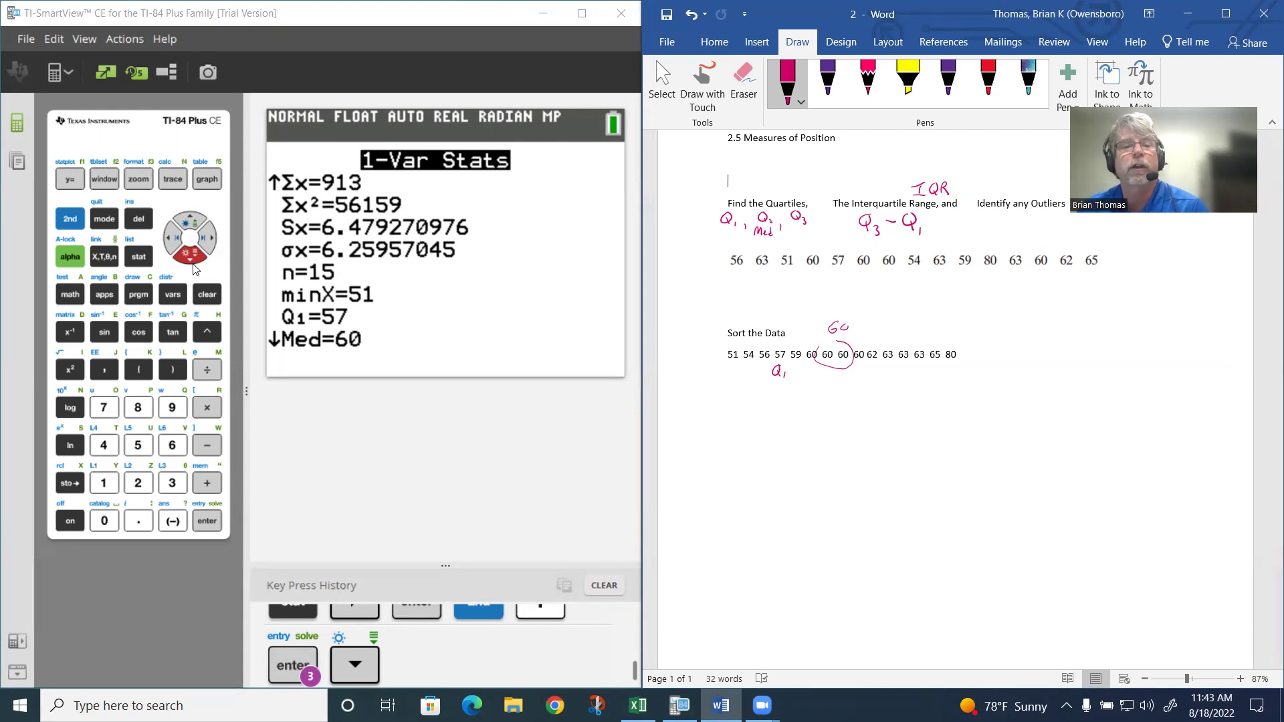
{"action": "left_click", "coordinate": [191, 255]}
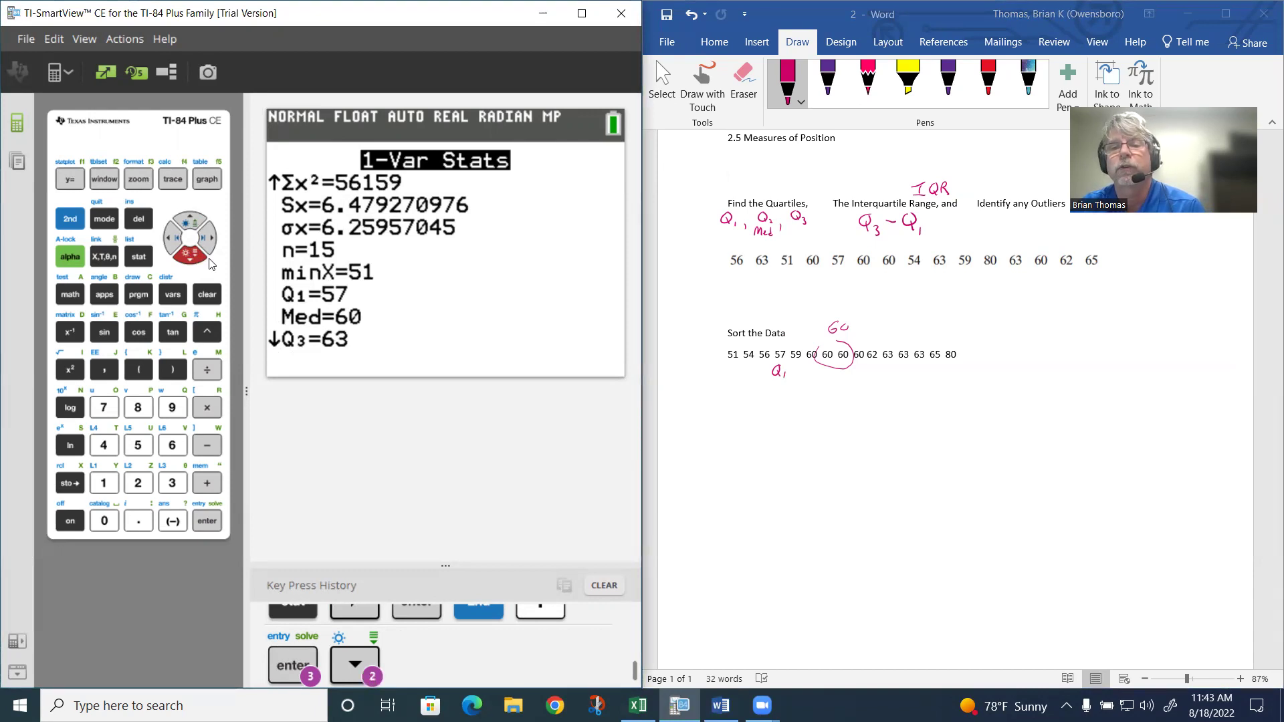
{"action": "left_click_drag", "start_coordinate": [899, 363], "coordinate": [898, 364]}
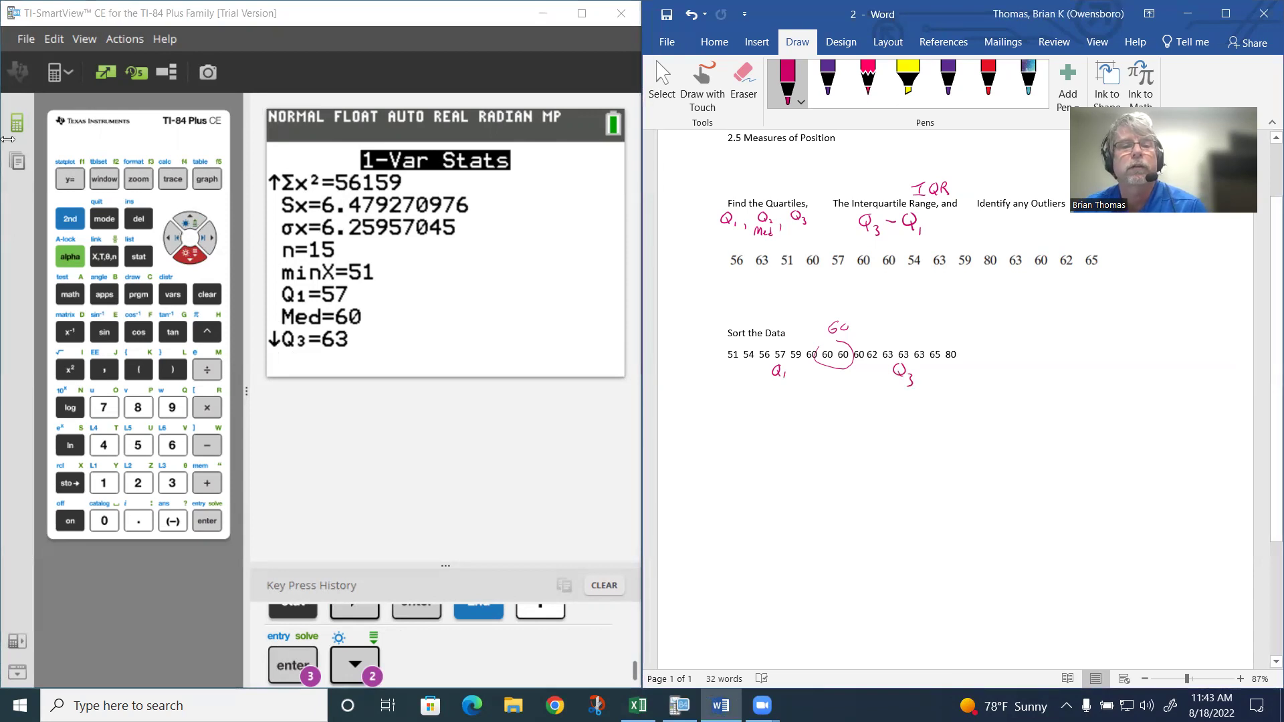
{"action": "left_click", "coordinate": [193, 260]}
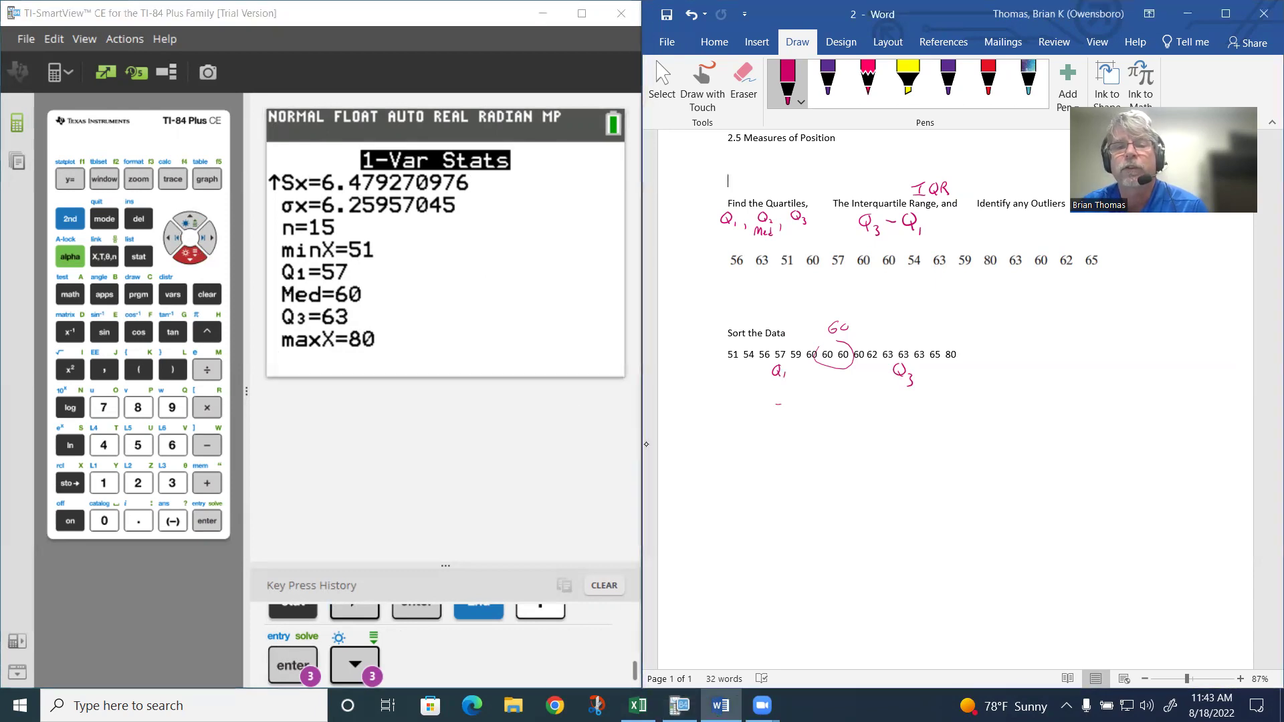
Step: Write '57 better than 25% of the data' below the sorted list
{"action": "mouse_move", "coordinate": [779, 404]}
{"action": "left_mouse_down"}
{"action": "mouse_move", "coordinate": [767, 421]}
{"action": "mouse_move", "coordinate": [845, 420]}
{"action": "left_mouse_up"}
{"action": "mouse_move", "coordinate": [854, 404]}
{"action": "left_mouse_down"}
{"action": "mouse_move", "coordinate": [851, 420]}
{"action": "mouse_move", "coordinate": [1009, 409]}
{"action": "left_mouse_up"}
{"action": "left_click_drag", "start_coordinate": [1011, 393], "coordinate": [1028, 389]}
{"action": "mouse_move", "coordinate": [1042, 399]}
{"action": "left_mouse_down"}
{"action": "mouse_move", "coordinate": [1059, 387]}
{"action": "mouse_move", "coordinate": [1074, 403]}
{"action": "left_mouse_up"}
{"action": "mouse_move", "coordinate": [1080, 405]}
{"action": "left_mouse_down"}
{"action": "mouse_move", "coordinate": [1102, 374]}
{"action": "mouse_move", "coordinate": [1090, 412]}
{"action": "left_mouse_up"}
{"action": "left_click_drag", "start_coordinate": [1069, 406], "coordinate": [1114, 399]}
{"action": "left_click_drag", "start_coordinate": [1111, 388], "coordinate": [1139, 399]}
{"action": "left_click_drag", "start_coordinate": [1142, 395], "coordinate": [1167, 400]}
{"action": "mouse_move", "coordinate": [1165, 393]}
{"action": "left_mouse_down"}
{"action": "mouse_move", "coordinate": [1157, 402]}
{"action": "mouse_move", "coordinate": [1196, 388]}
{"action": "left_mouse_up"}
{"action": "left_click_drag", "start_coordinate": [1202, 393], "coordinate": [1203, 401]}
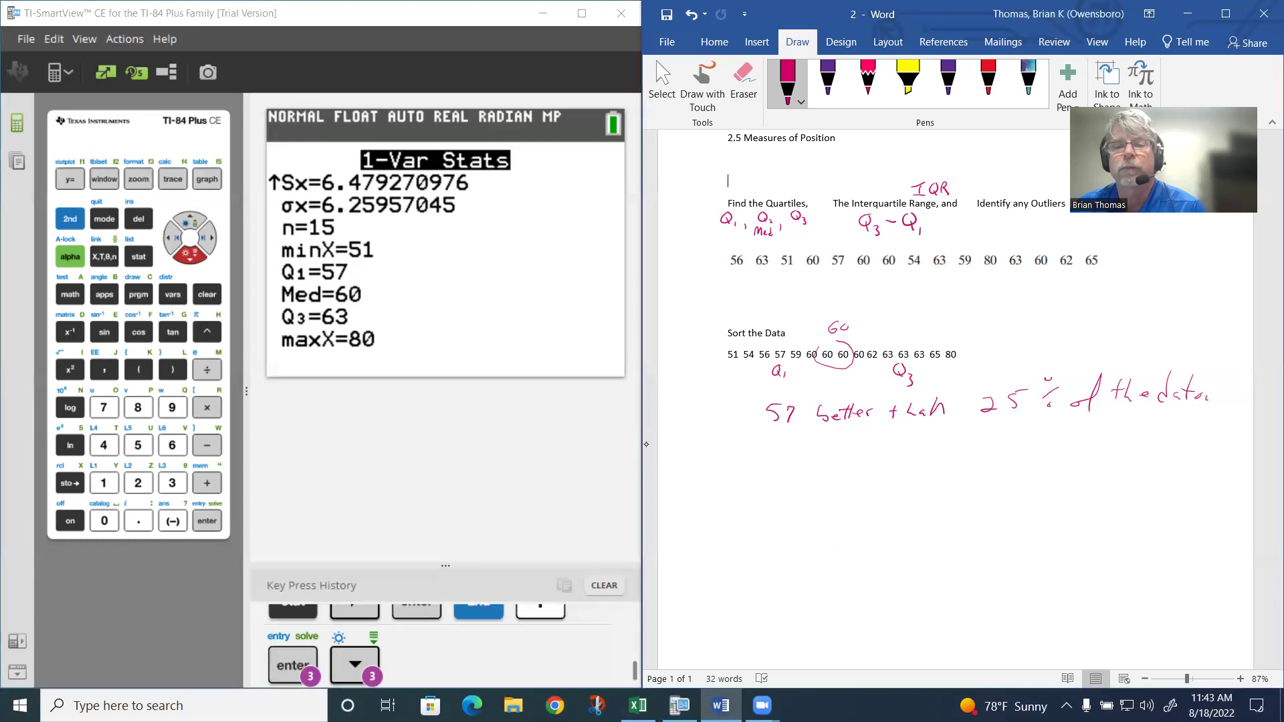
Step: Label that line Q1 and write the Q2 line: 'better than 50% of the data'
{"action": "mouse_move", "coordinate": [700, 405]}
{"action": "left_mouse_down"}
{"action": "mouse_move", "coordinate": [710, 425]}
{"action": "mouse_move", "coordinate": [696, 460]}
{"action": "mouse_move", "coordinate": [706, 447]}
{"action": "mouse_move", "coordinate": [728, 467]}
{"action": "mouse_move", "coordinate": [789, 450]}
{"action": "mouse_move", "coordinate": [918, 452]}
{"action": "left_mouse_up"}
{"action": "mouse_move", "coordinate": [923, 444]}
{"action": "left_mouse_down"}
{"action": "mouse_move", "coordinate": [932, 460]}
{"action": "mouse_move", "coordinate": [1002, 447]}
{"action": "mouse_move", "coordinate": [991, 456]}
{"action": "left_mouse_up"}
{"action": "mouse_move", "coordinate": [1017, 445]}
{"action": "left_mouse_down"}
{"action": "mouse_move", "coordinate": [1014, 454]}
{"action": "mouse_move", "coordinate": [1063, 455]}
{"action": "left_mouse_up"}
{"action": "mouse_move", "coordinate": [1084, 428]}
{"action": "left_mouse_down"}
{"action": "mouse_move", "coordinate": [1072, 460]}
{"action": "mouse_move", "coordinate": [1120, 435]}
{"action": "left_mouse_up"}
{"action": "mouse_move", "coordinate": [1130, 419]}
{"action": "left_mouse_down"}
{"action": "mouse_move", "coordinate": [1129, 447]}
{"action": "mouse_move", "coordinate": [1142, 445]}
{"action": "left_mouse_up"}
{"action": "mouse_move", "coordinate": [1144, 456]}
{"action": "left_mouse_down"}
{"action": "mouse_move", "coordinate": [1160, 417]}
{"action": "mouse_move", "coordinate": [1176, 443]}
{"action": "left_mouse_up"}
{"action": "left_click_drag", "start_coordinate": [1188, 435], "coordinate": [1197, 441]}
{"action": "left_click_drag", "start_coordinate": [1191, 429], "coordinate": [1206, 428]}
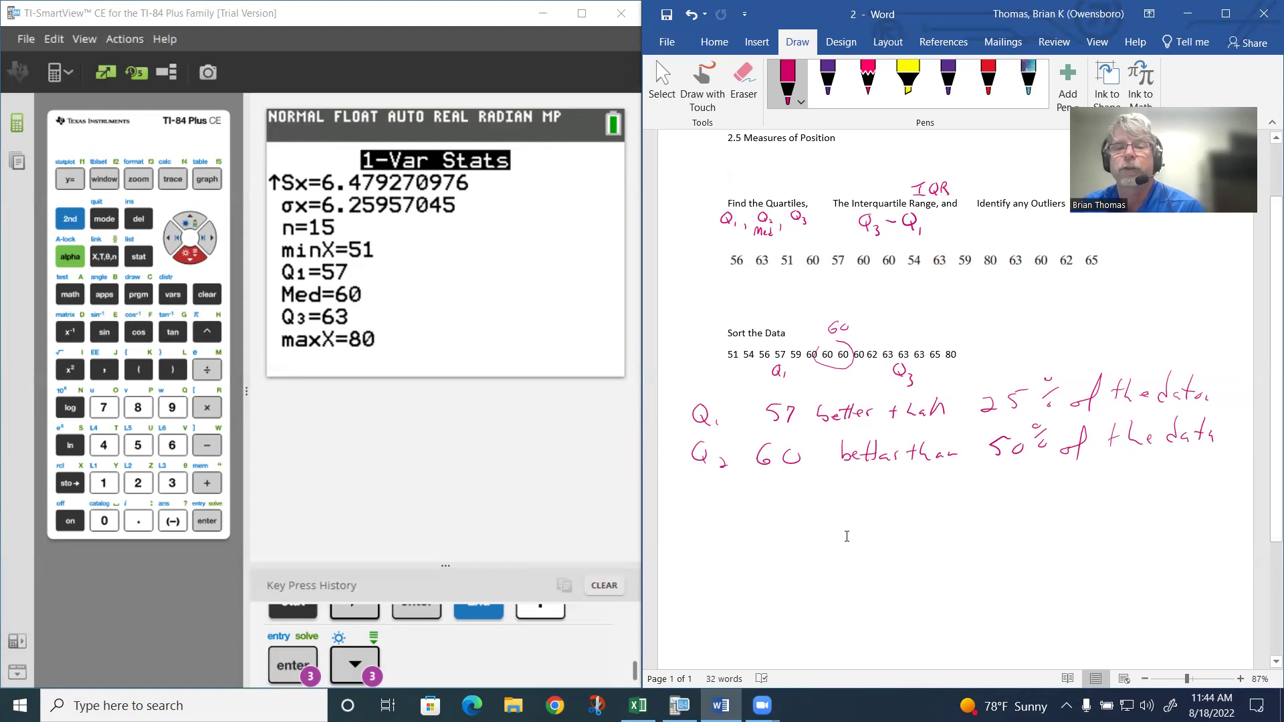
Step: Write 'Q3 63 better than the 75% of the data' and add less-than marks by 25% and 75%
{"action": "mouse_move", "coordinate": [697, 488]}
{"action": "left_mouse_down"}
{"action": "mouse_move", "coordinate": [694, 506]}
{"action": "mouse_move", "coordinate": [719, 513]}
{"action": "left_mouse_up"}
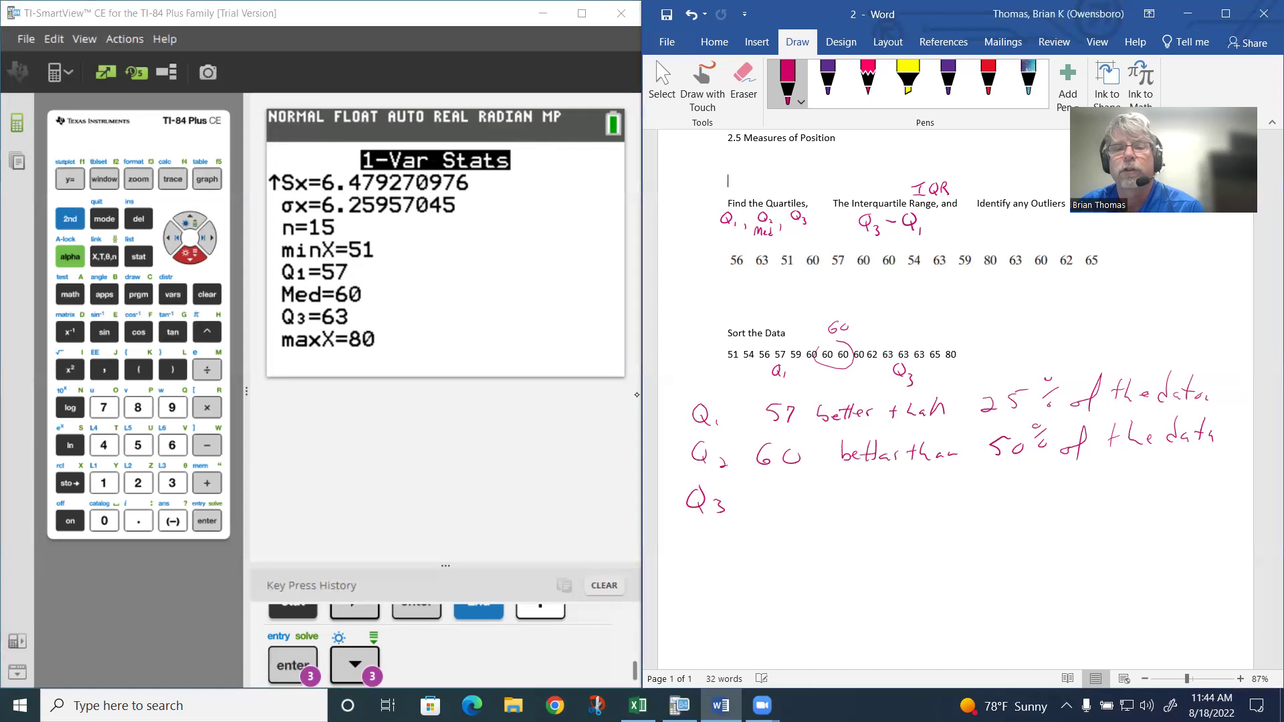
{"action": "left_click_drag", "start_coordinate": [770, 480], "coordinate": [759, 495]}
{"action": "left_click_drag", "start_coordinate": [786, 483], "coordinate": [787, 502]}
{"action": "left_click_drag", "start_coordinate": [855, 475], "coordinate": [873, 501]}
{"action": "mouse_move", "coordinate": [886, 478]}
{"action": "left_mouse_down"}
{"action": "mouse_move", "coordinate": [886, 499]}
{"action": "mouse_move", "coordinate": [897, 493]}
{"action": "left_mouse_up"}
{"action": "mouse_move", "coordinate": [879, 485]}
{"action": "left_mouse_down"}
{"action": "mouse_move", "coordinate": [899, 482]}
{"action": "mouse_move", "coordinate": [904, 501]}
{"action": "left_mouse_up"}
{"action": "left_click_drag", "start_coordinate": [906, 501], "coordinate": [929, 496]}
{"action": "left_click_drag", "start_coordinate": [925, 484], "coordinate": [956, 494]}
{"action": "left_click_drag", "start_coordinate": [959, 489], "coordinate": [1017, 494]}
{"action": "mouse_move", "coordinate": [1019, 475]}
{"action": "left_mouse_down"}
{"action": "mouse_move", "coordinate": [1042, 470]}
{"action": "mouse_move", "coordinate": [1039, 486]}
{"action": "mouse_move", "coordinate": [1077, 506]}
{"action": "left_mouse_up"}
{"action": "left_click_drag", "start_coordinate": [1062, 487], "coordinate": [1111, 490]}
{"action": "left_click_drag", "start_coordinate": [1105, 477], "coordinate": [1176, 482]}
{"action": "left_click_drag", "start_coordinate": [1180, 454], "coordinate": [1189, 482]}
{"action": "left_click_drag", "start_coordinate": [1205, 454], "coordinate": [1221, 484]}
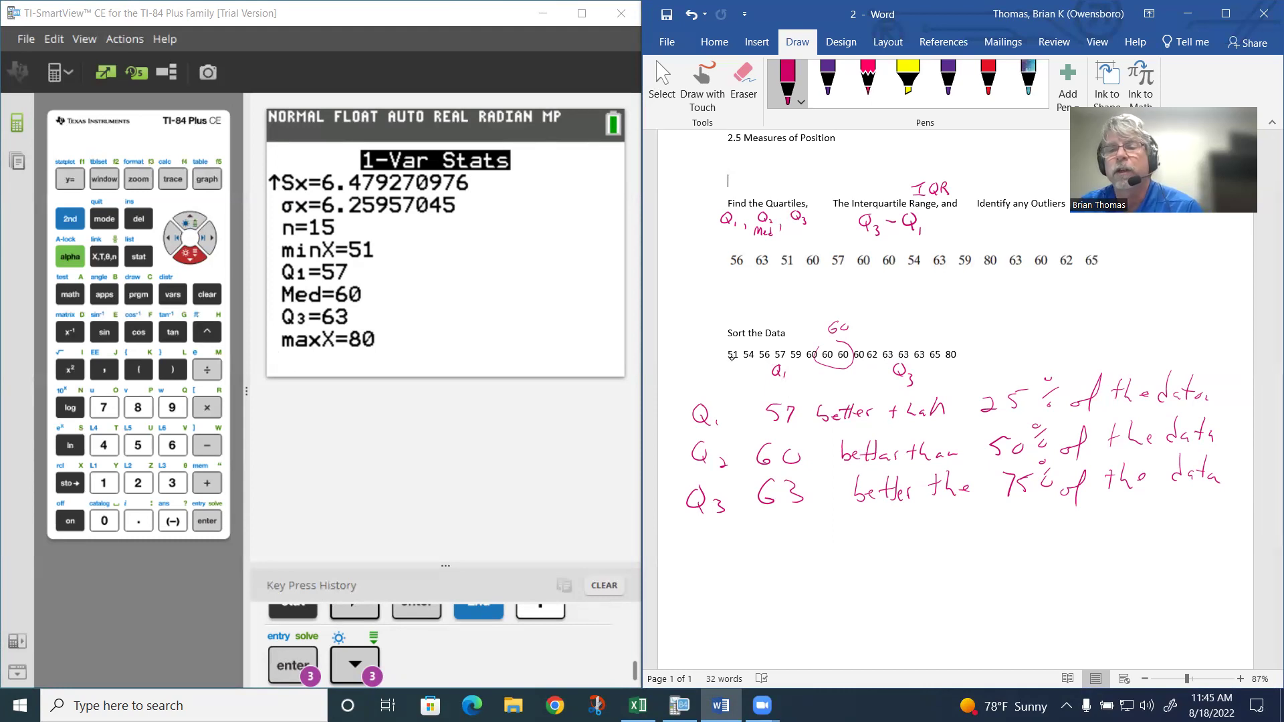
{"action": "left_click_drag", "start_coordinate": [994, 371], "coordinate": [1011, 378]}
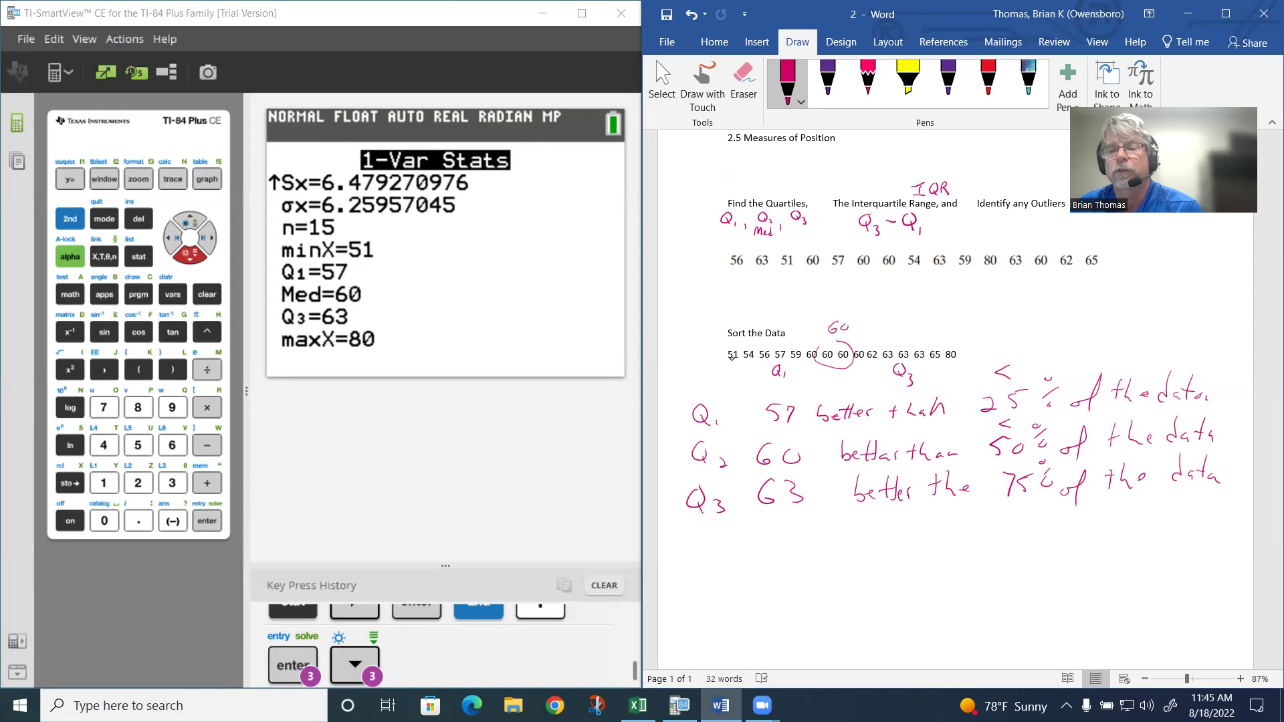
{"action": "left_click_drag", "start_coordinate": [1014, 506], "coordinate": [1022, 517]}
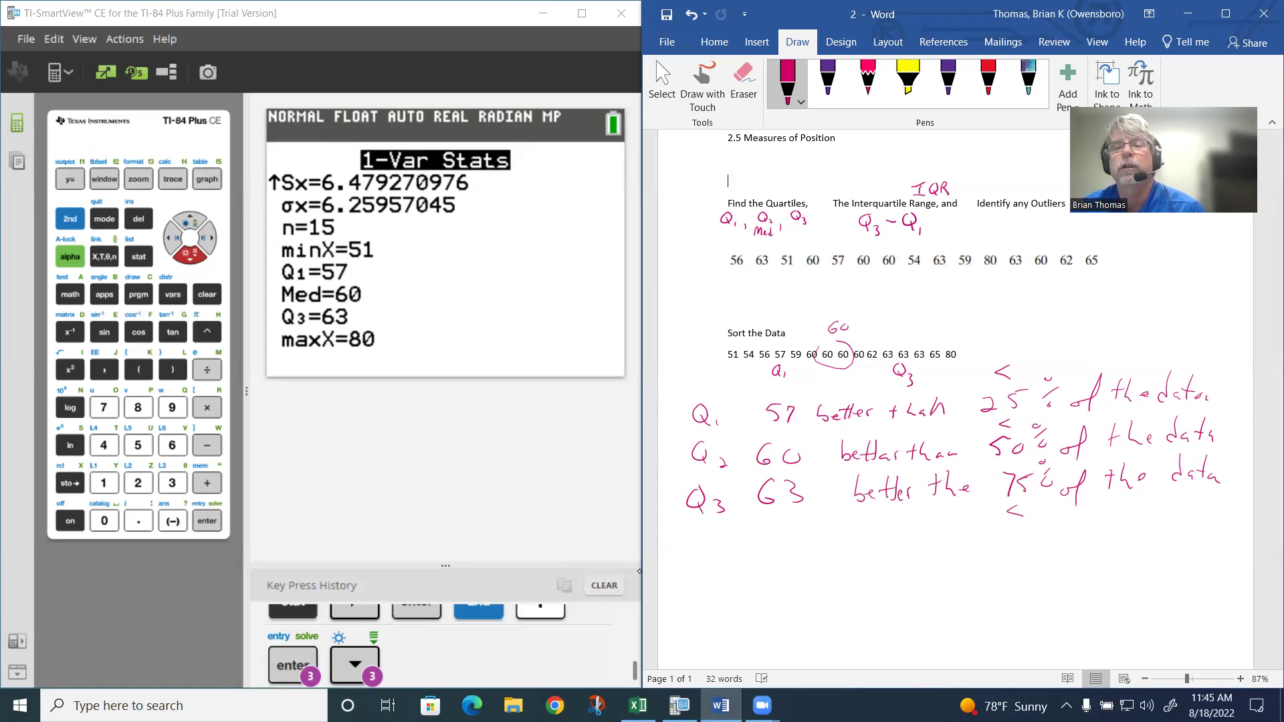
Step: Ink Q3 − Q1 = 63 below the quartiles and return the calculator to its home screen
{"action": "mouse_move", "coordinate": [696, 563]}
{"action": "left_mouse_down"}
{"action": "mouse_move", "coordinate": [714, 597]}
{"action": "mouse_move", "coordinate": [753, 564]}
{"action": "mouse_move", "coordinate": [767, 595]}
{"action": "left_mouse_up"}
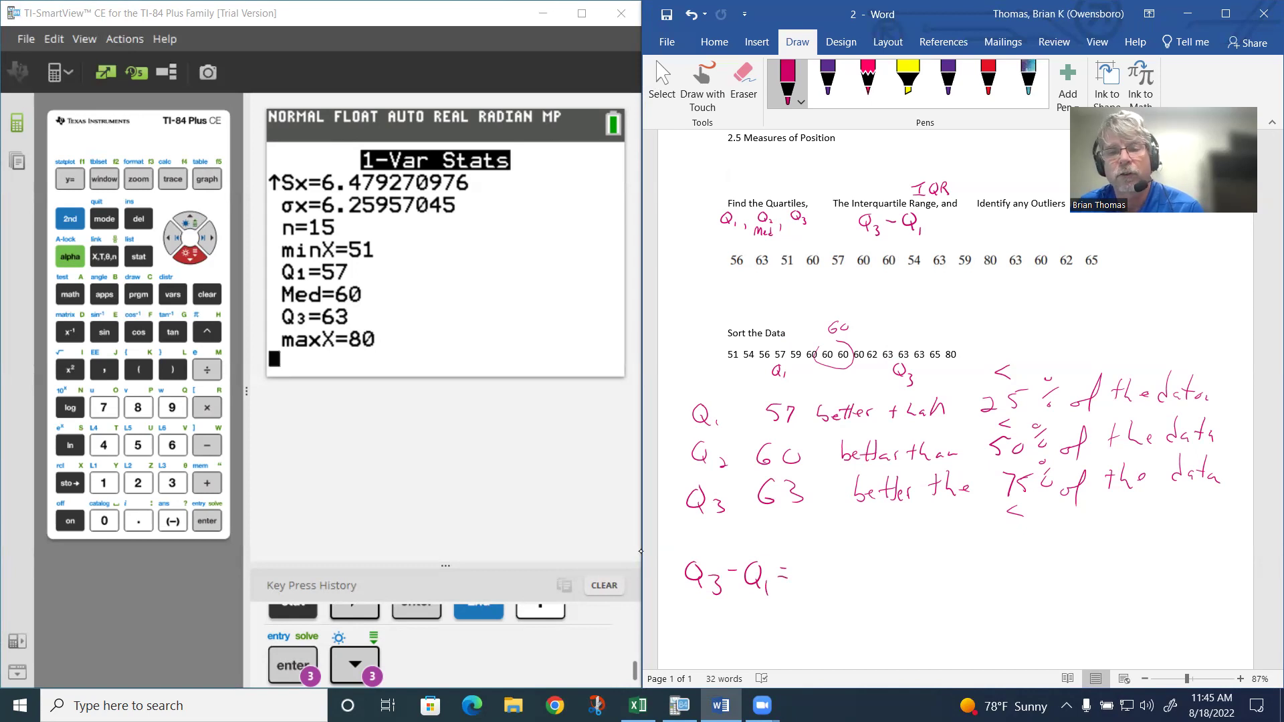
{"action": "mouse_move", "coordinate": [825, 555]}
{"action": "left_mouse_down"}
{"action": "mouse_move", "coordinate": [850, 563]}
{"action": "mouse_move", "coordinate": [843, 574]}
{"action": "mouse_move", "coordinate": [898, 551]}
{"action": "mouse_move", "coordinate": [909, 571]}
{"action": "left_mouse_up"}
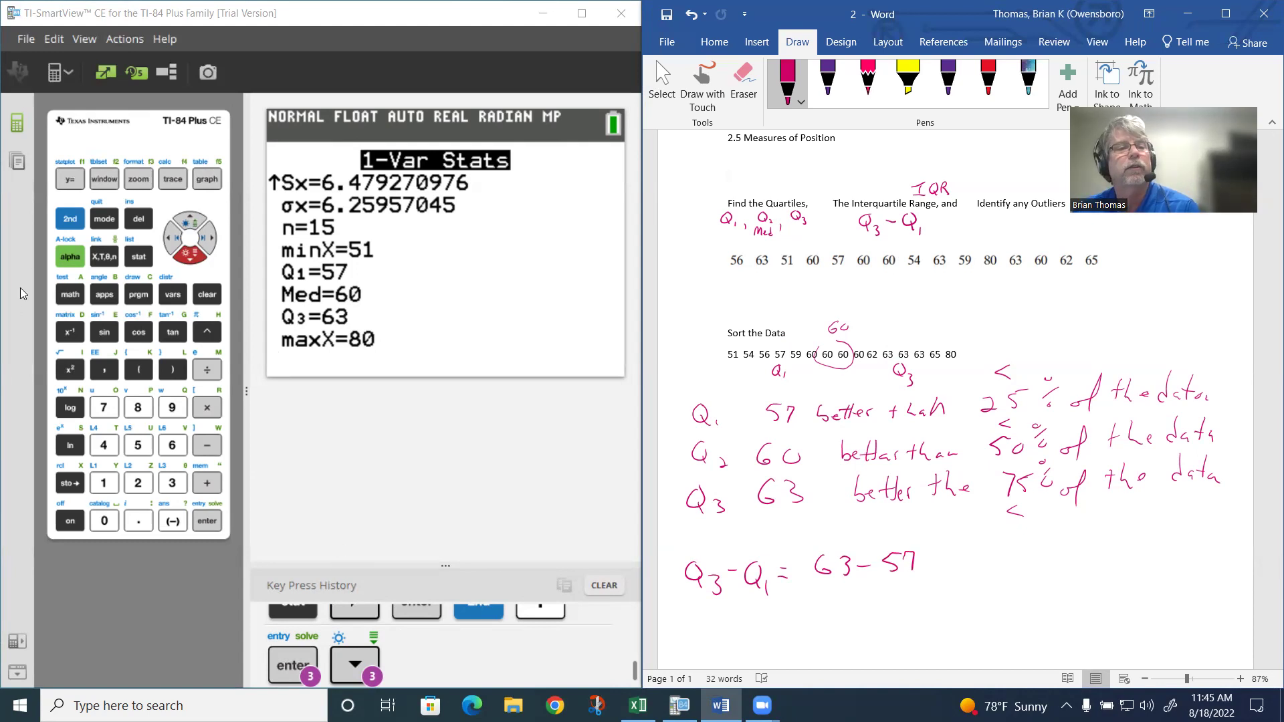
{"action": "left_click", "coordinate": [70, 219]}
{"action": "left_click", "coordinate": [104, 219]}
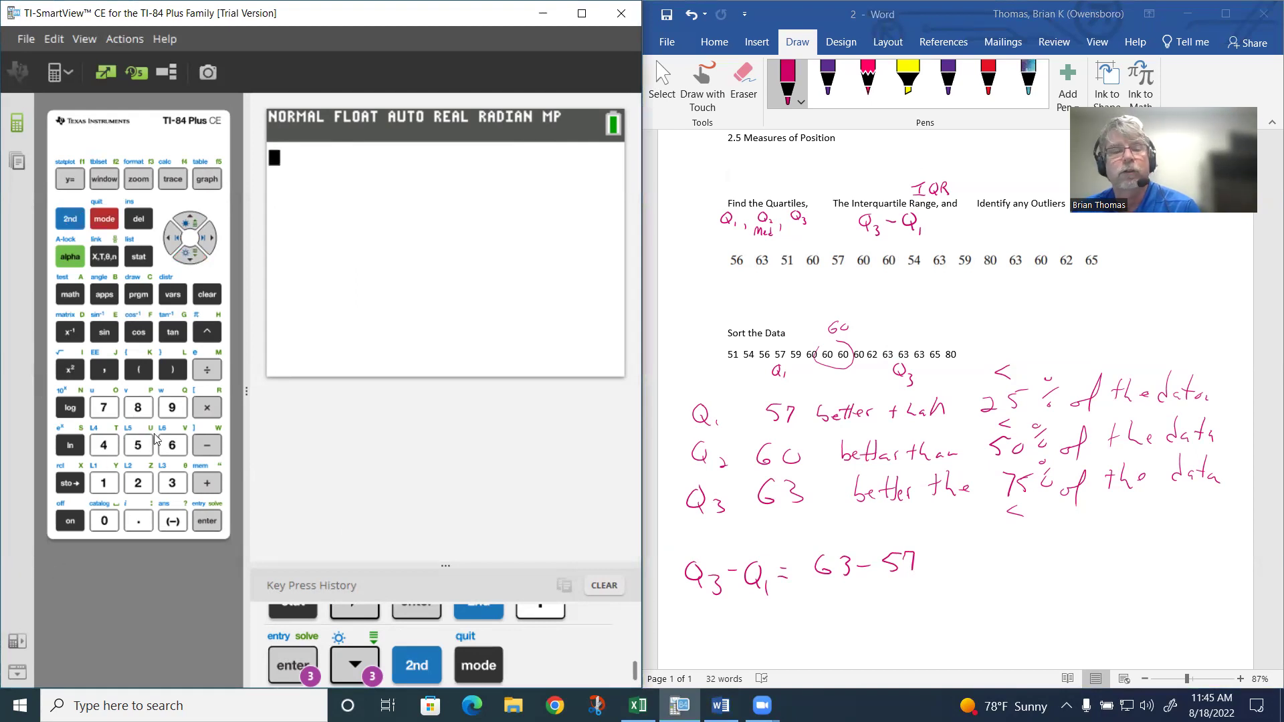
Step: Compute 63 − 57 = 6 on the calculator and ink IQR = under the formula
{"action": "left_click", "coordinate": [171, 444]}
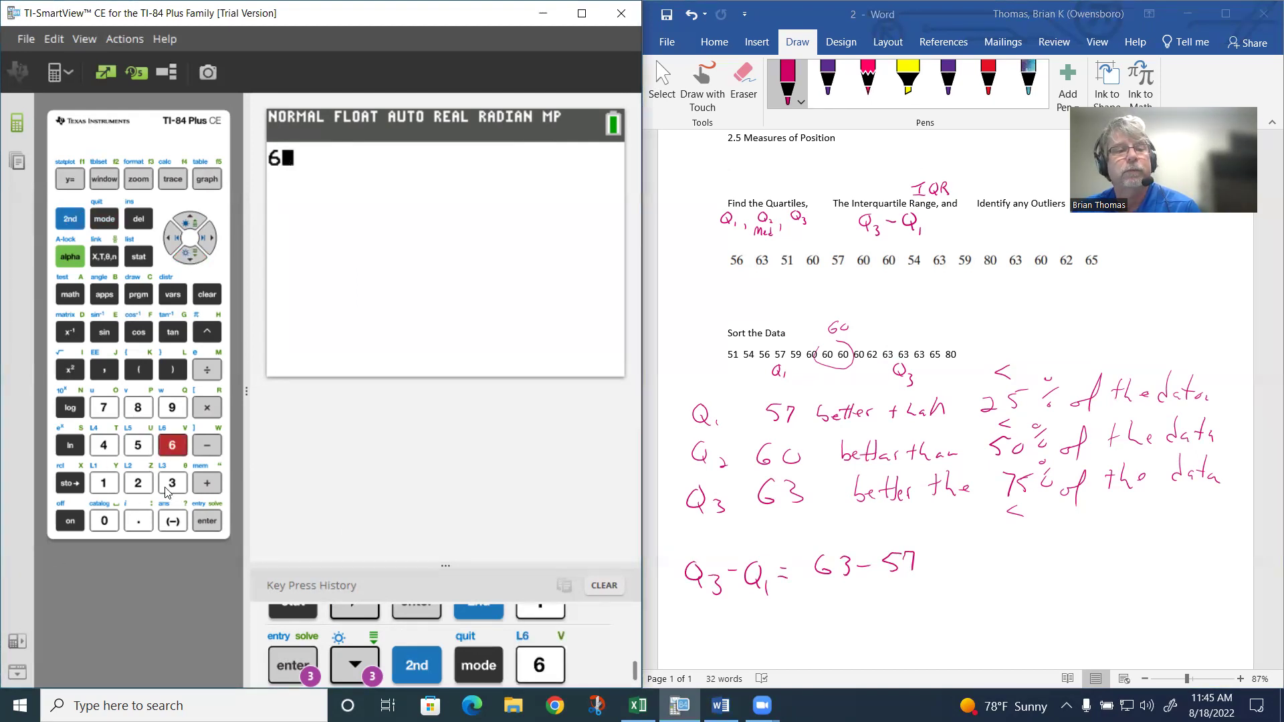
{"action": "left_click", "coordinate": [169, 486]}
{"action": "left_click", "coordinate": [207, 444]}
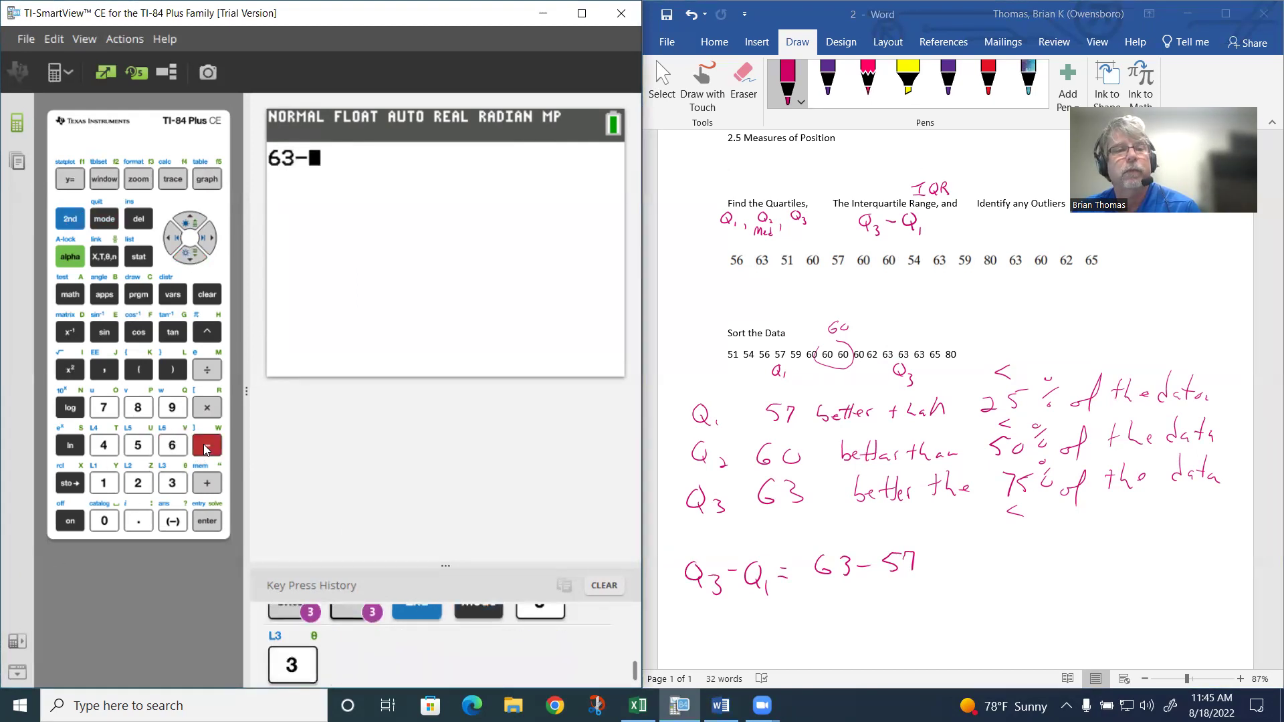
{"action": "left_click", "coordinate": [138, 445]}
{"action": "left_click", "coordinate": [103, 407]}
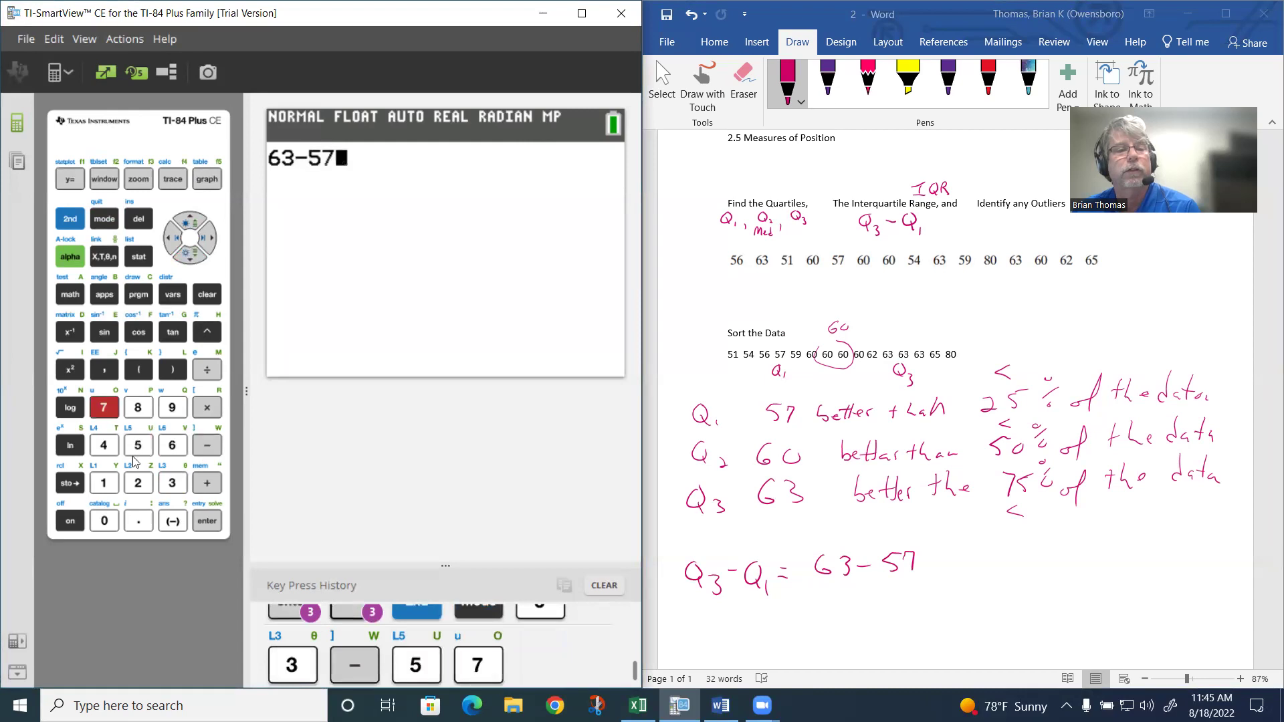
{"action": "left_click", "coordinate": [217, 528]}
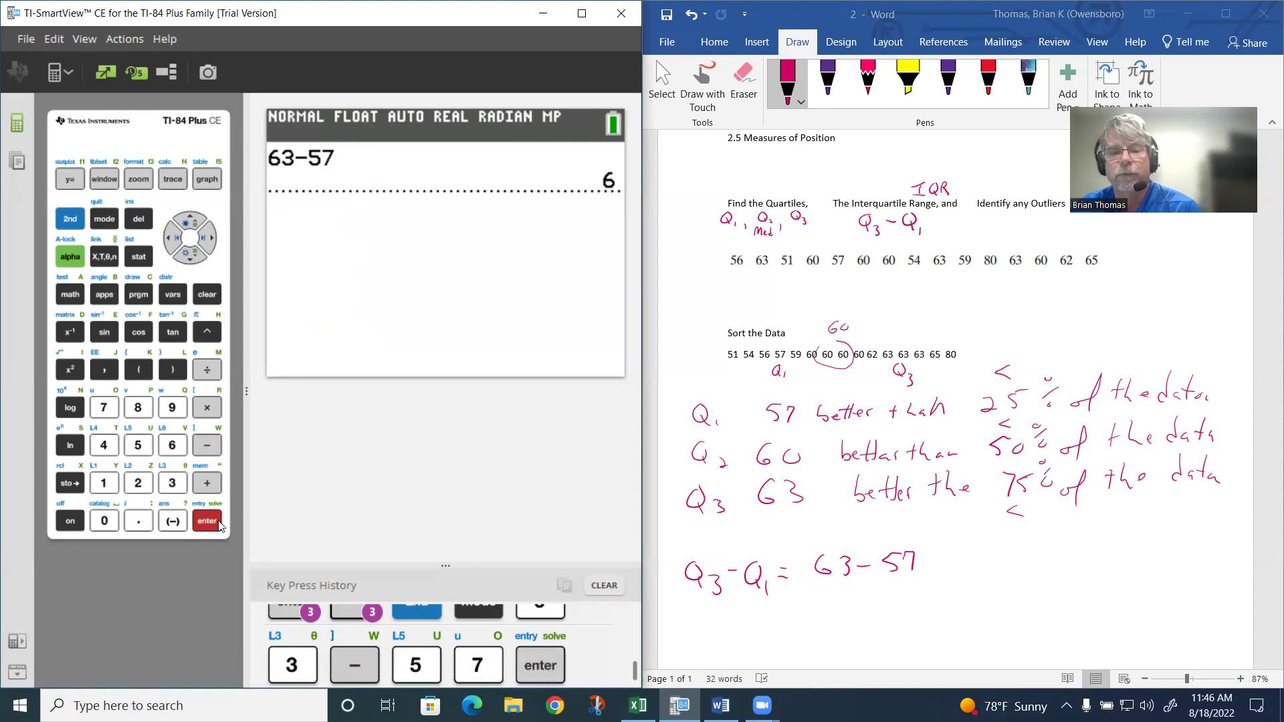
{"action": "mouse_move", "coordinate": [699, 601]}
{"action": "left_mouse_down"}
{"action": "mouse_move", "coordinate": [703, 620]}
{"action": "mouse_move", "coordinate": [787, 602]}
{"action": "left_mouse_up"}
{"action": "left_click_drag", "start_coordinate": [780, 609], "coordinate": [806, 604]}
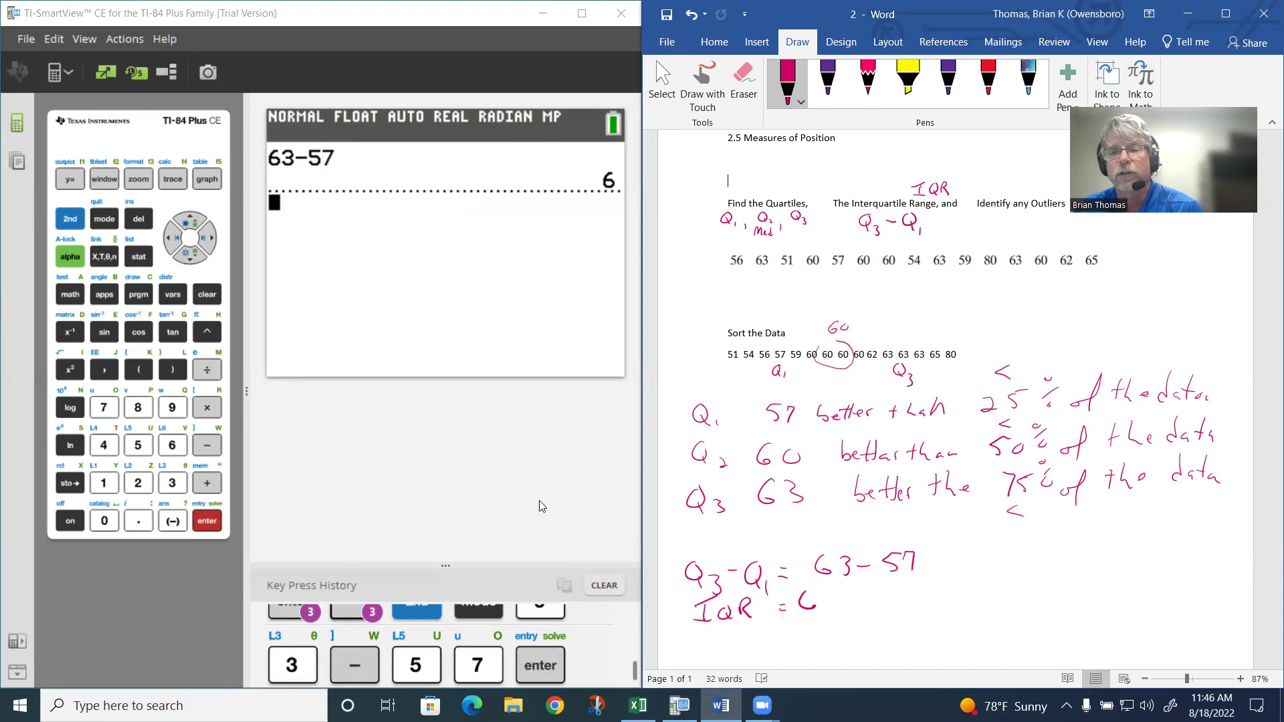
Step: Write the lower fence formula Q1 − 1.5(IQR) below IQR = 6
{"action": "scroll", "coordinate": [650, 476], "scroll_direction": "down", "scroll_amount": 1}
{"action": "scroll", "coordinate": [649, 476], "scroll_direction": "down", "scroll_amount": 1}
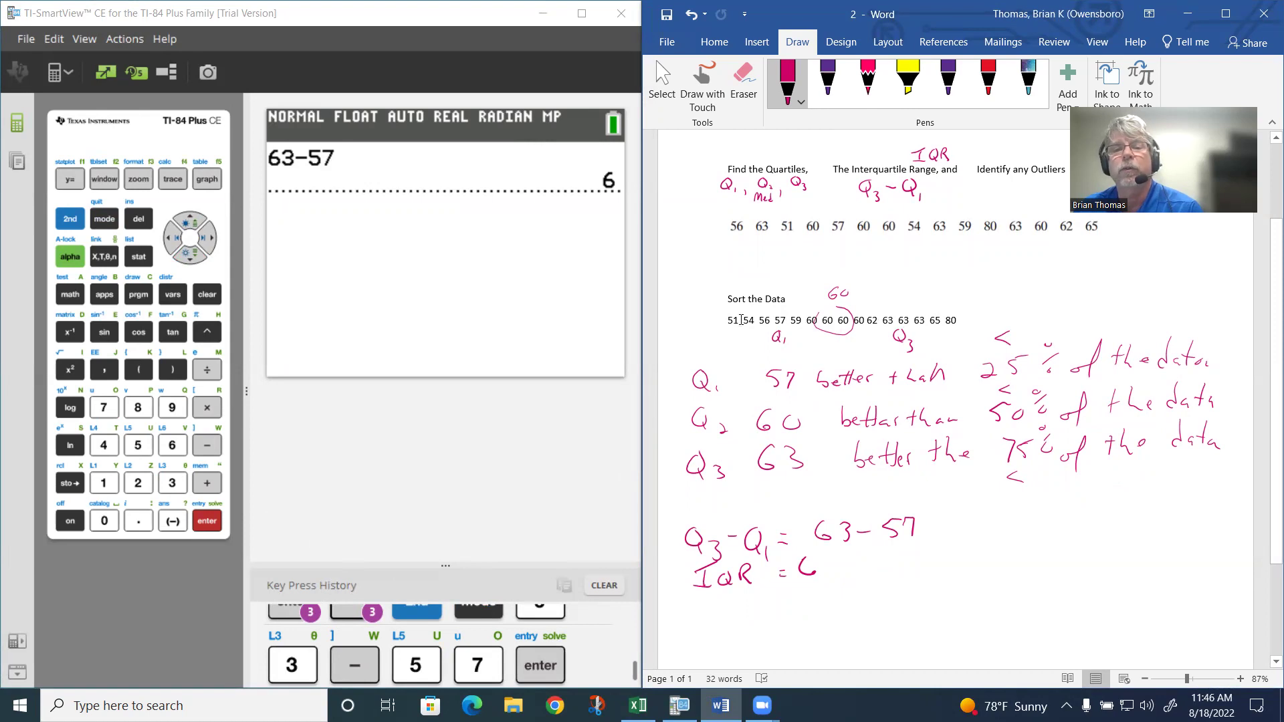
{"action": "scroll", "coordinate": [740, 319], "scroll_direction": "down", "scroll_amount": 2}
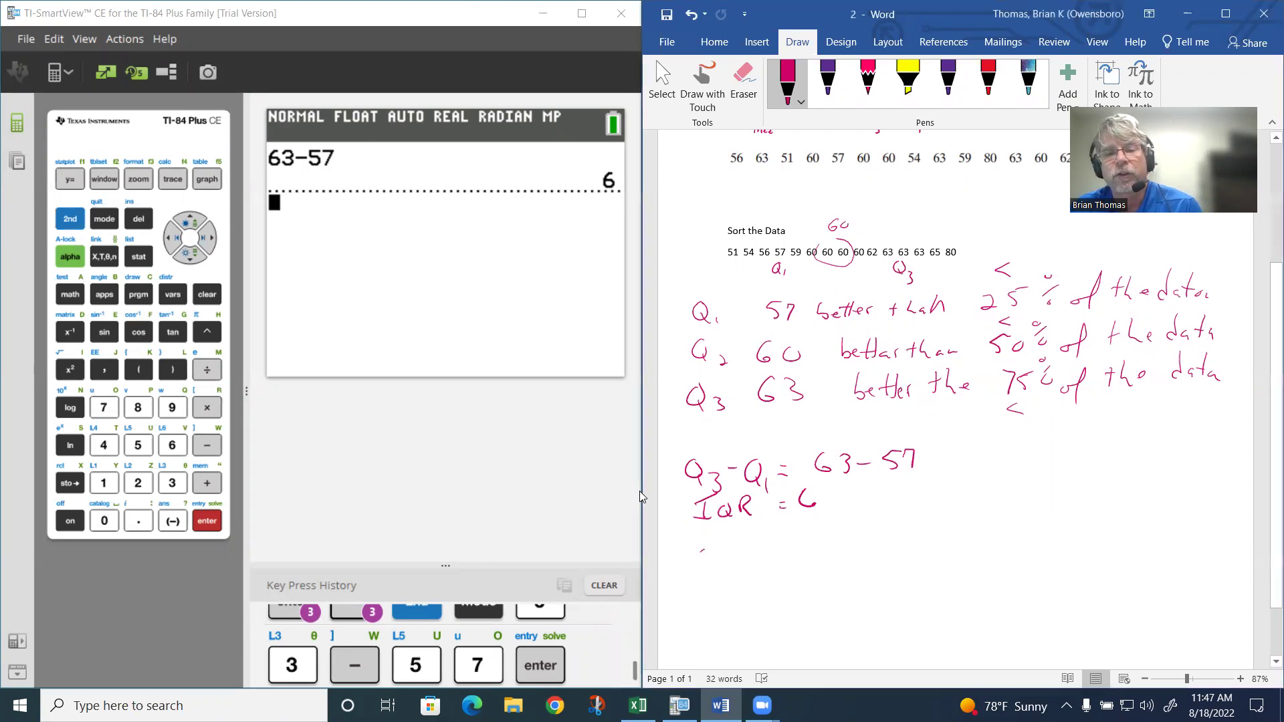
{"action": "mouse_move", "coordinate": [702, 551]}
{"action": "left_mouse_down"}
{"action": "mouse_move", "coordinate": [712, 580]}
{"action": "mouse_move", "coordinate": [801, 557]}
{"action": "mouse_move", "coordinate": [823, 567]}
{"action": "mouse_move", "coordinate": [828, 543]}
{"action": "left_mouse_up"}
{"action": "mouse_move", "coordinate": [813, 565]}
{"action": "left_mouse_down"}
{"action": "mouse_move", "coordinate": [835, 552]}
{"action": "mouse_move", "coordinate": [874, 570]}
{"action": "left_mouse_up"}
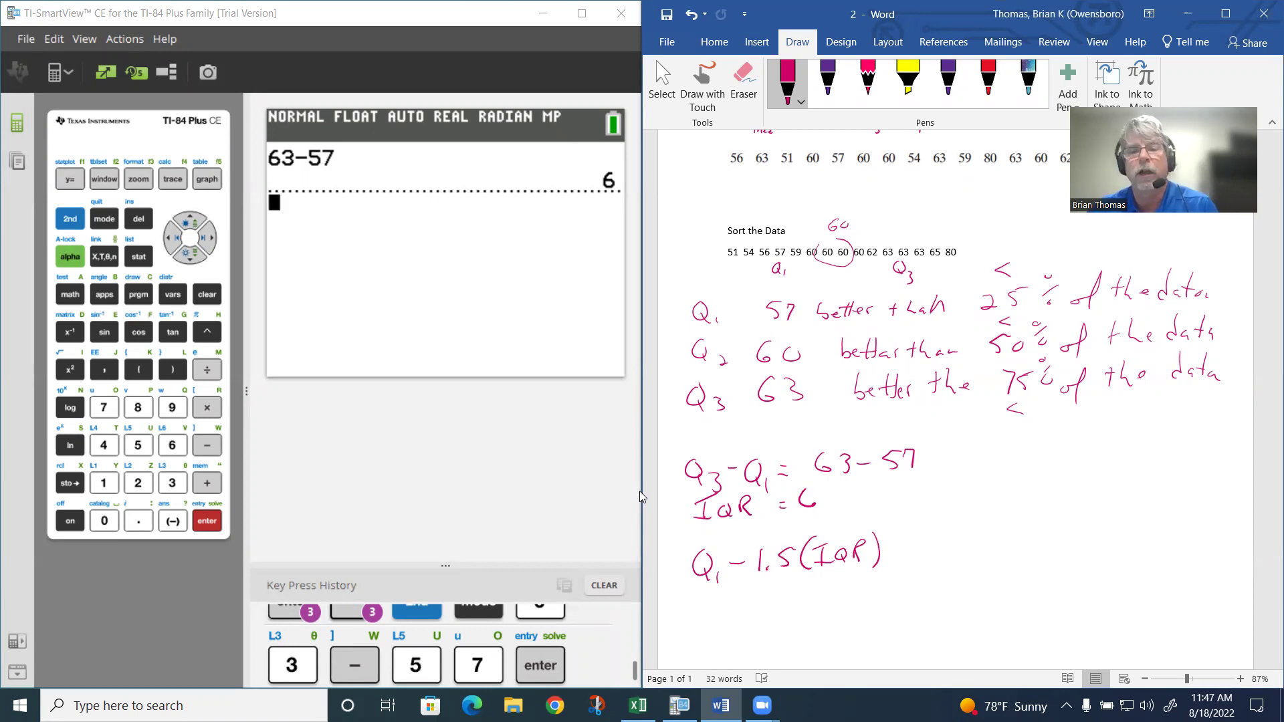
Step: Substitute the values beneath it as 57 − 1.5(6) =
{"action": "scroll", "coordinate": [695, 608], "scroll_direction": "down", "scroll_amount": 1}
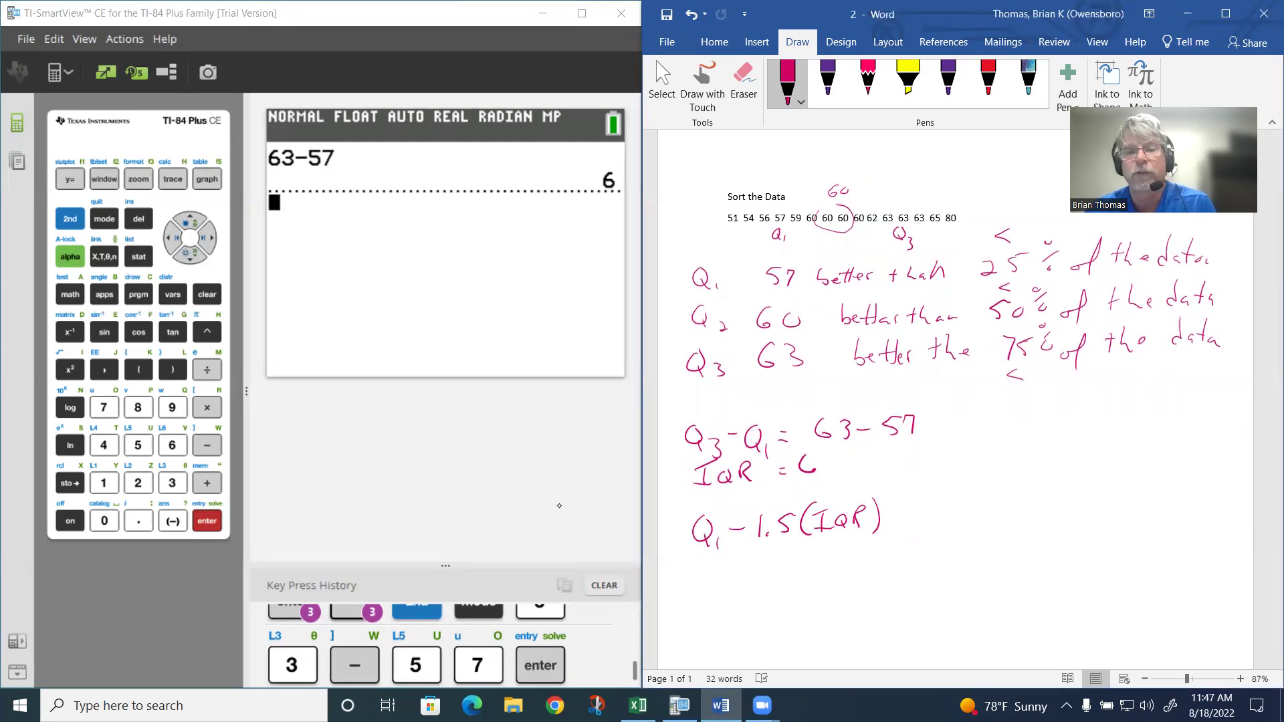
{"action": "mouse_move", "coordinate": [696, 561]}
{"action": "left_mouse_down"}
{"action": "mouse_move", "coordinate": [695, 576]}
{"action": "mouse_move", "coordinate": [710, 559]}
{"action": "mouse_move", "coordinate": [730, 562]}
{"action": "mouse_move", "coordinate": [722, 578]}
{"action": "mouse_move", "coordinate": [783, 567]}
{"action": "left_mouse_up"}
{"action": "left_click", "coordinate": [776, 566]}
{"action": "mouse_move", "coordinate": [786, 551]}
{"action": "left_mouse_down"}
{"action": "mouse_move", "coordinate": [808, 567]}
{"action": "mouse_move", "coordinate": [862, 553]}
{"action": "left_mouse_up"}
{"action": "left_click_drag", "start_coordinate": [856, 562], "coordinate": [862, 561]}
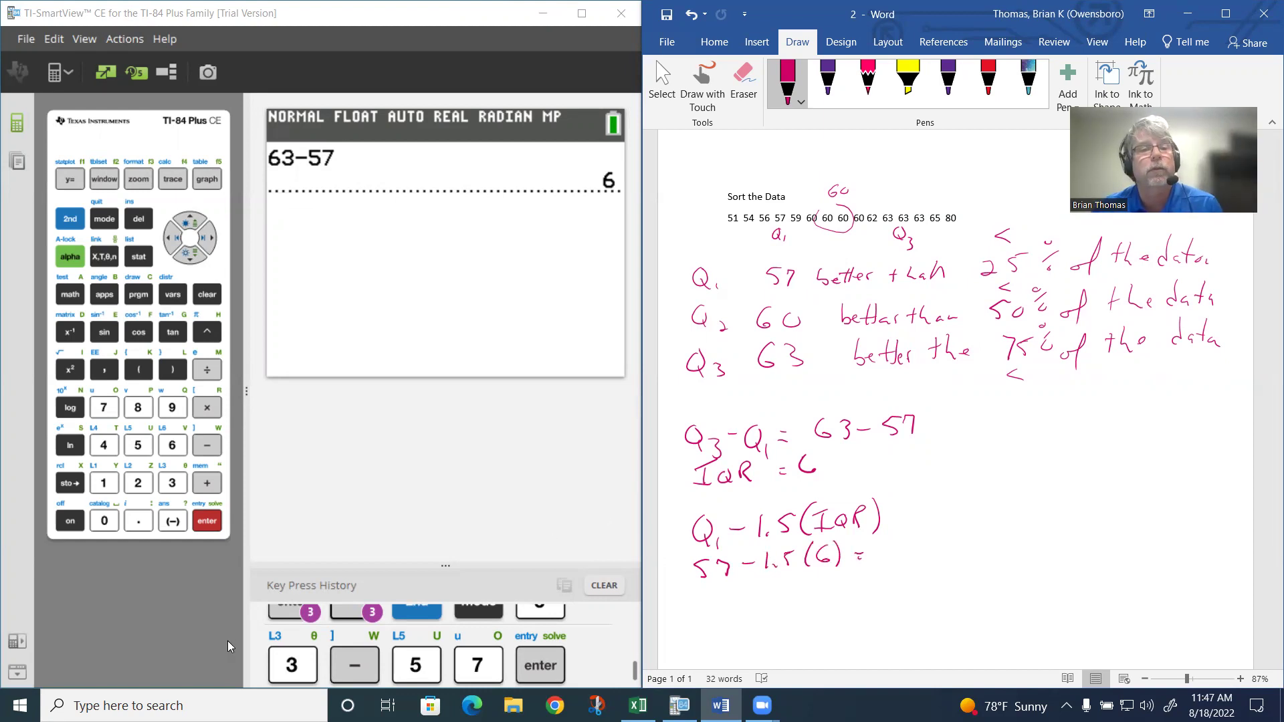
Step: Evaluate 57 − 1.5 × 6 on the TI-SmartView CE keypad to get 48
{"action": "left_click", "coordinate": [137, 445]}
{"action": "left_click", "coordinate": [103, 410]}
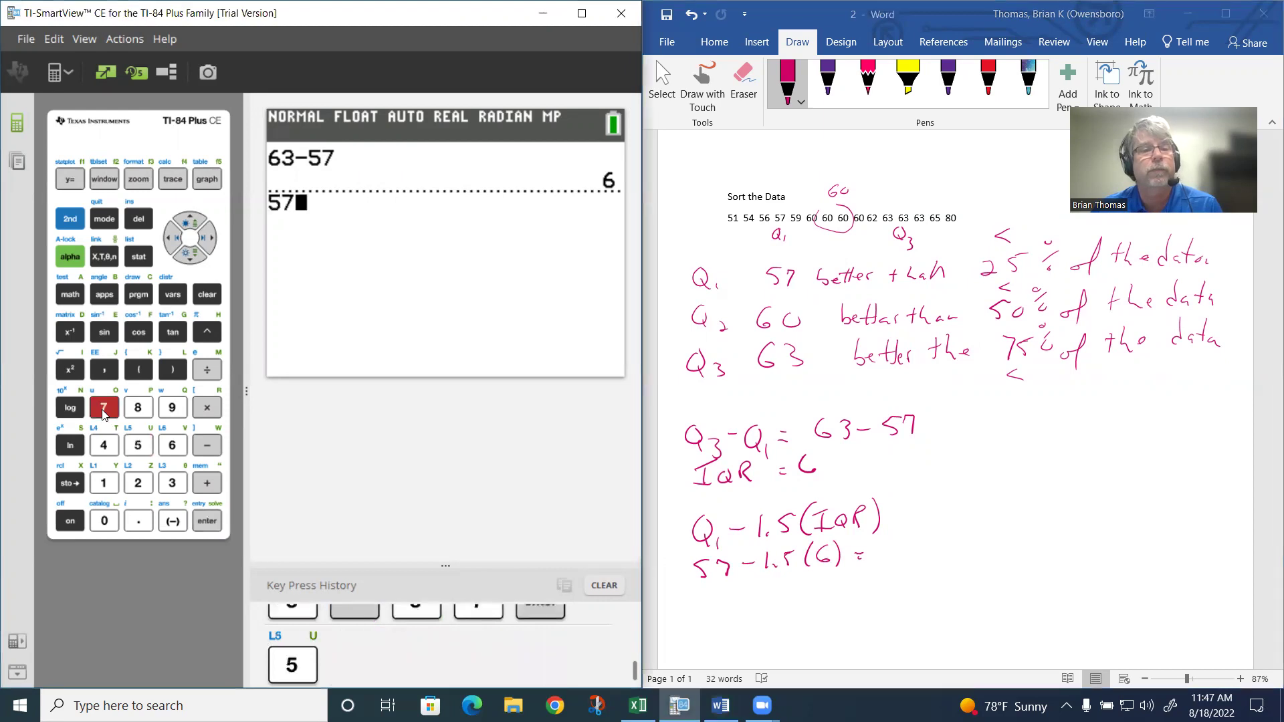
{"action": "left_click", "coordinate": [206, 445]}
{"action": "left_click", "coordinate": [103, 483]}
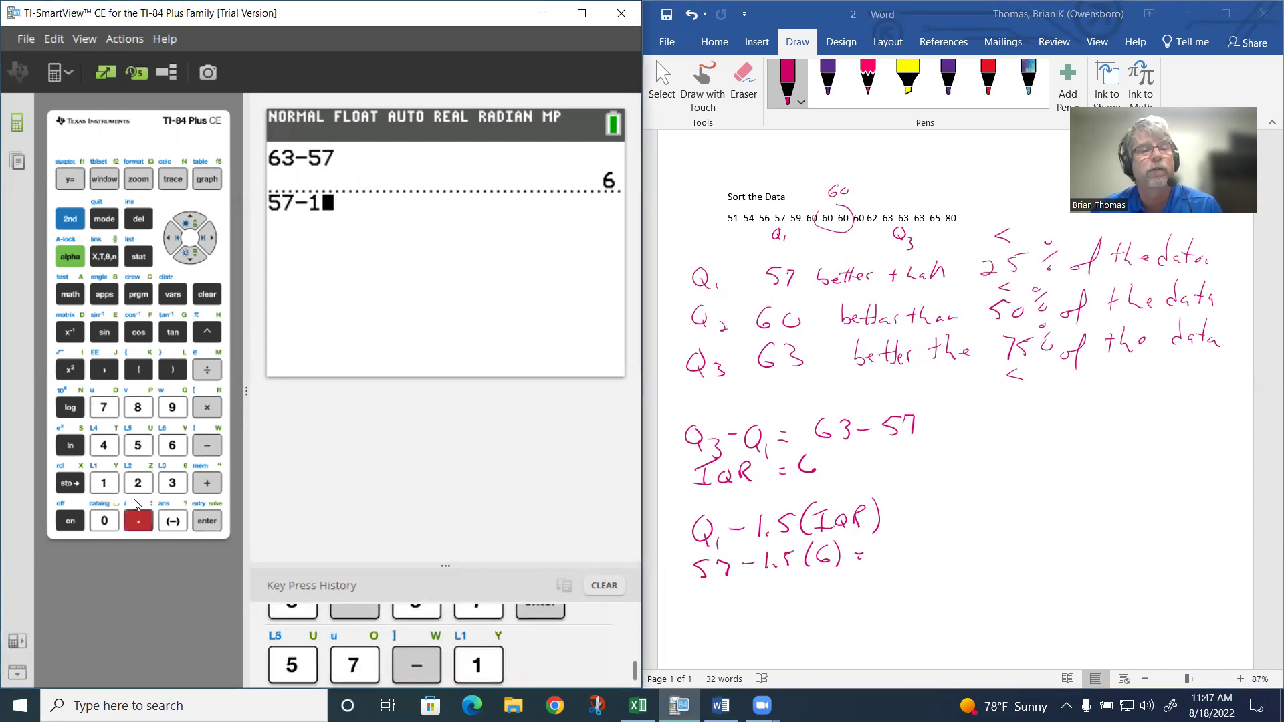
{"action": "left_click", "coordinate": [138, 521]}
{"action": "left_click", "coordinate": [138, 444]}
{"action": "left_click", "coordinate": [207, 408]}
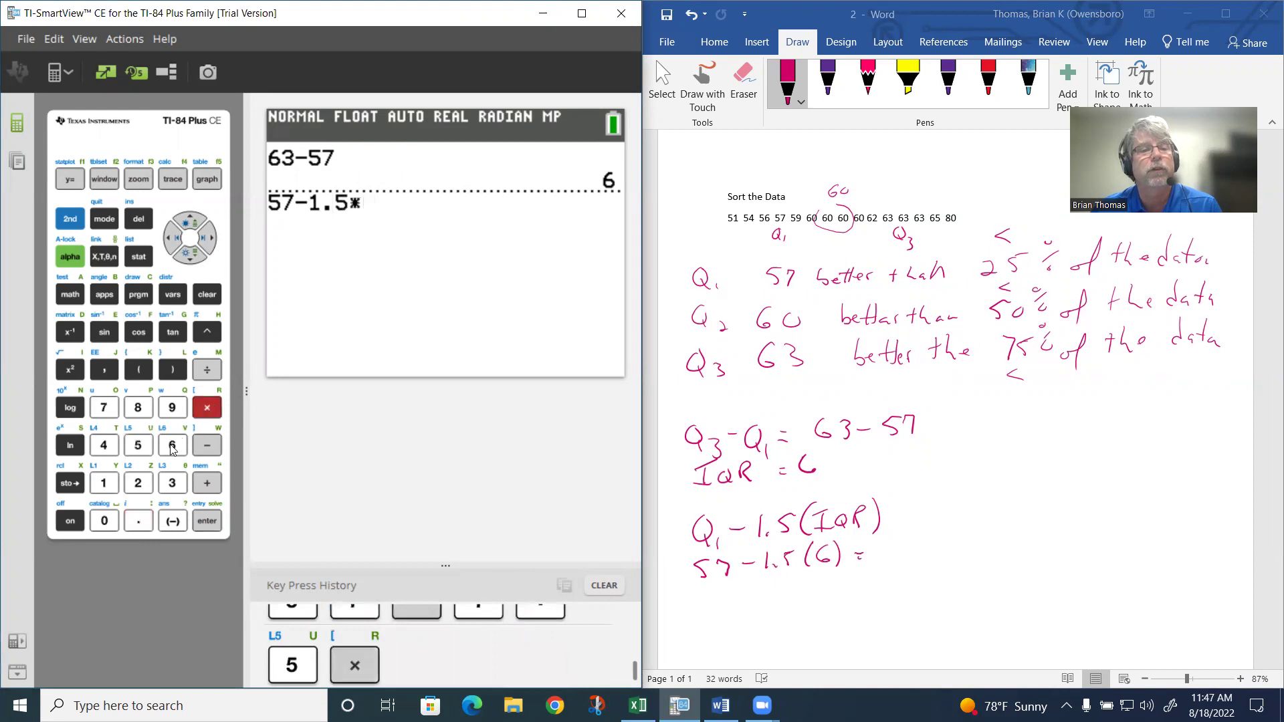
{"action": "left_click", "coordinate": [172, 444]}
{"action": "left_click", "coordinate": [207, 521]}
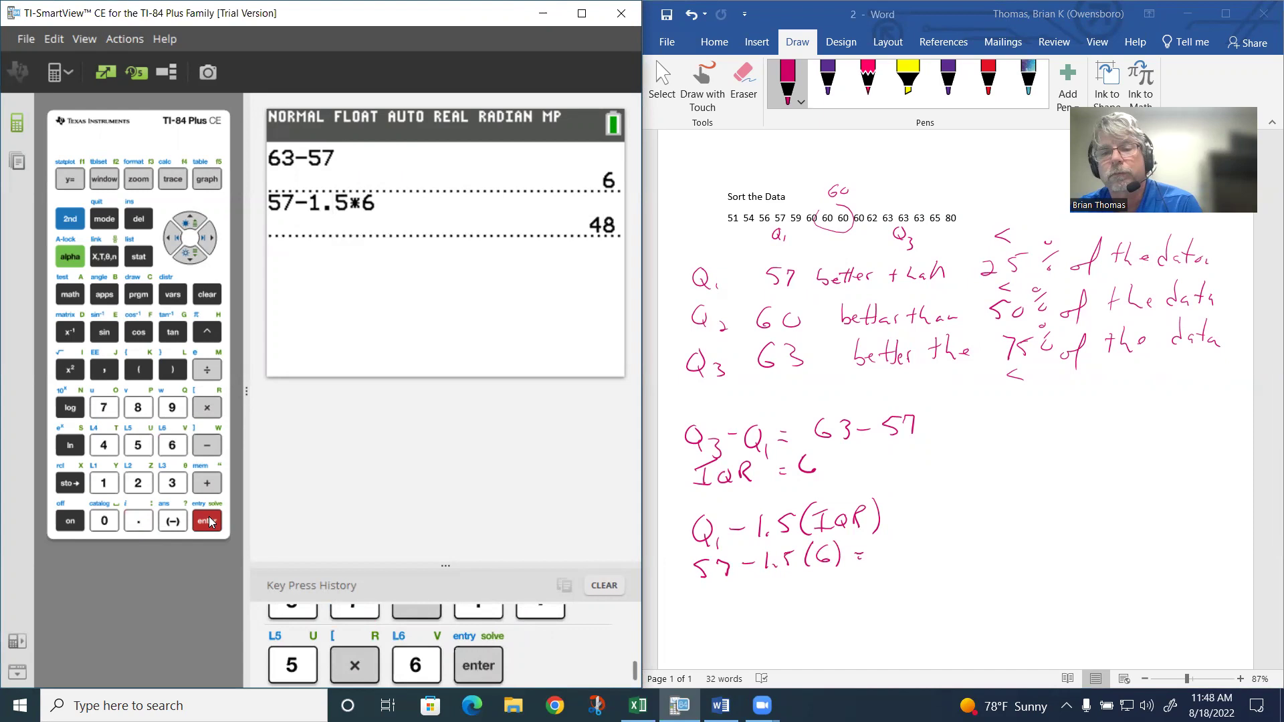
Step: Ink the lower fence result '= 48' and the note '< 48 Outliers' in Word
{"action": "mouse_move", "coordinate": [880, 539]}
{"action": "left_mouse_down"}
{"action": "mouse_move", "coordinate": [892, 555]}
{"action": "mouse_move", "coordinate": [909, 531]}
{"action": "left_mouse_up"}
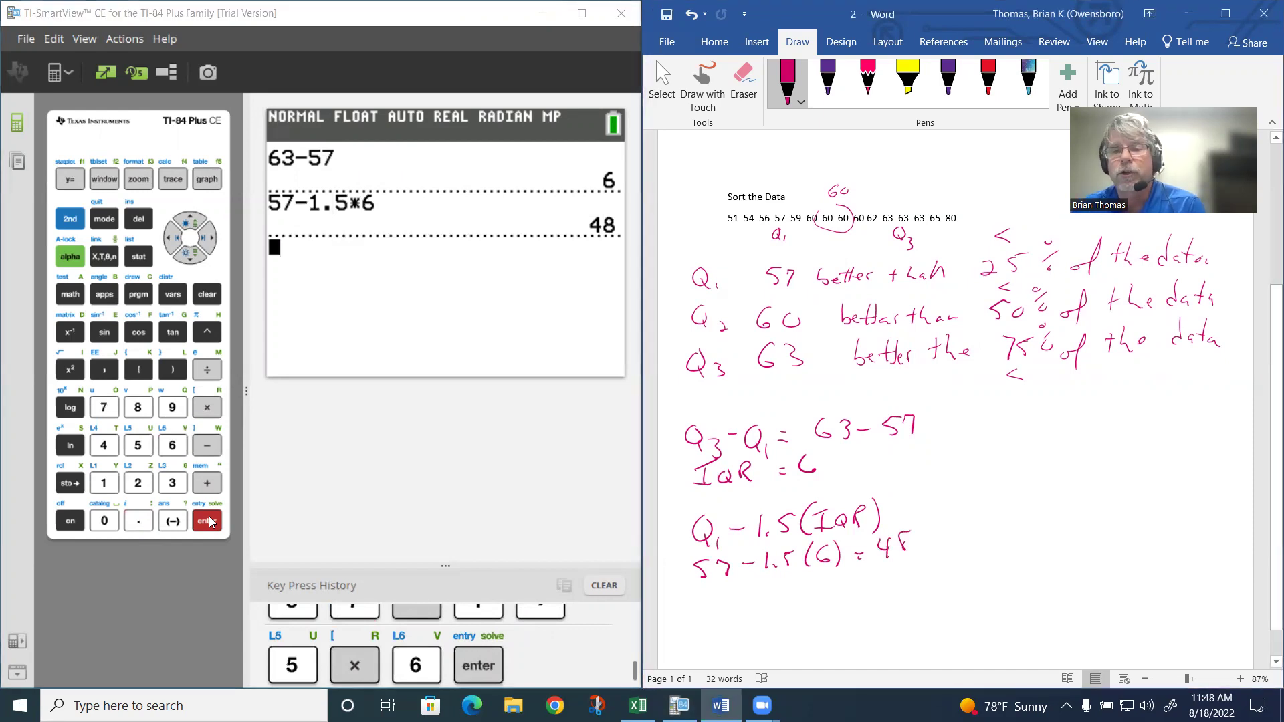
{"action": "mouse_move", "coordinate": [1007, 528]}
{"action": "left_mouse_down"}
{"action": "mouse_move", "coordinate": [985, 538]}
{"action": "mouse_move", "coordinate": [1010, 551]}
{"action": "mouse_move", "coordinate": [1038, 541]}
{"action": "left_mouse_up"}
{"action": "mouse_move", "coordinate": [1058, 526]}
{"action": "left_mouse_down"}
{"action": "mouse_move", "coordinate": [1047, 536]}
{"action": "mouse_move", "coordinate": [1094, 518]}
{"action": "mouse_move", "coordinate": [1087, 533]}
{"action": "mouse_move", "coordinate": [1141, 533]}
{"action": "left_mouse_up"}
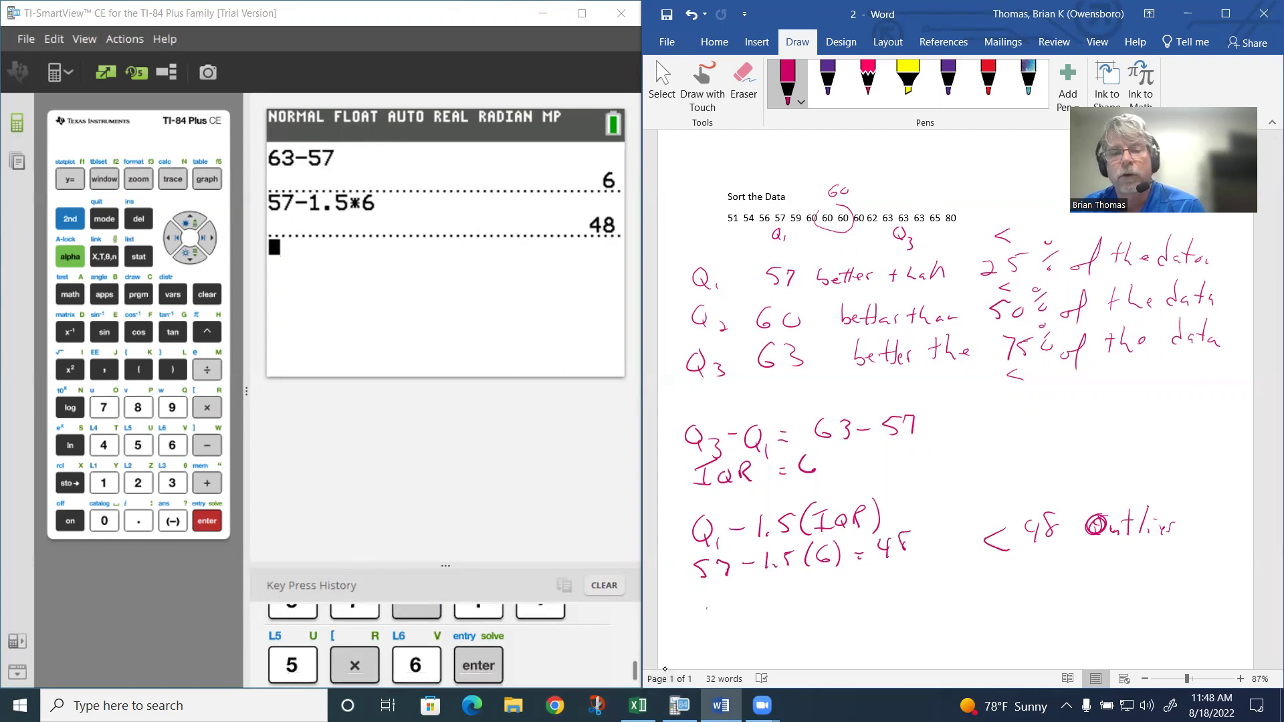
Step: Ink the upper fence formula 'Q3 + 1.5(IQR)' below the lower fence
{"action": "mouse_move", "coordinate": [709, 609]}
{"action": "left_mouse_down"}
{"action": "mouse_move", "coordinate": [723, 636]}
{"action": "mouse_move", "coordinate": [753, 626]}
{"action": "left_mouse_up"}
{"action": "mouse_move", "coordinate": [749, 620]}
{"action": "left_mouse_down"}
{"action": "mouse_move", "coordinate": [779, 611]}
{"action": "mouse_move", "coordinate": [806, 626]}
{"action": "left_mouse_up"}
{"action": "left_click", "coordinate": [790, 626]}
{"action": "mouse_move", "coordinate": [799, 610]}
{"action": "left_mouse_down"}
{"action": "mouse_move", "coordinate": [823, 628]}
{"action": "mouse_move", "coordinate": [846, 601]}
{"action": "left_mouse_up"}
{"action": "left_click_drag", "start_coordinate": [828, 621], "coordinate": [867, 605]}
{"action": "left_click_drag", "start_coordinate": [861, 614], "coordinate": [892, 621]}
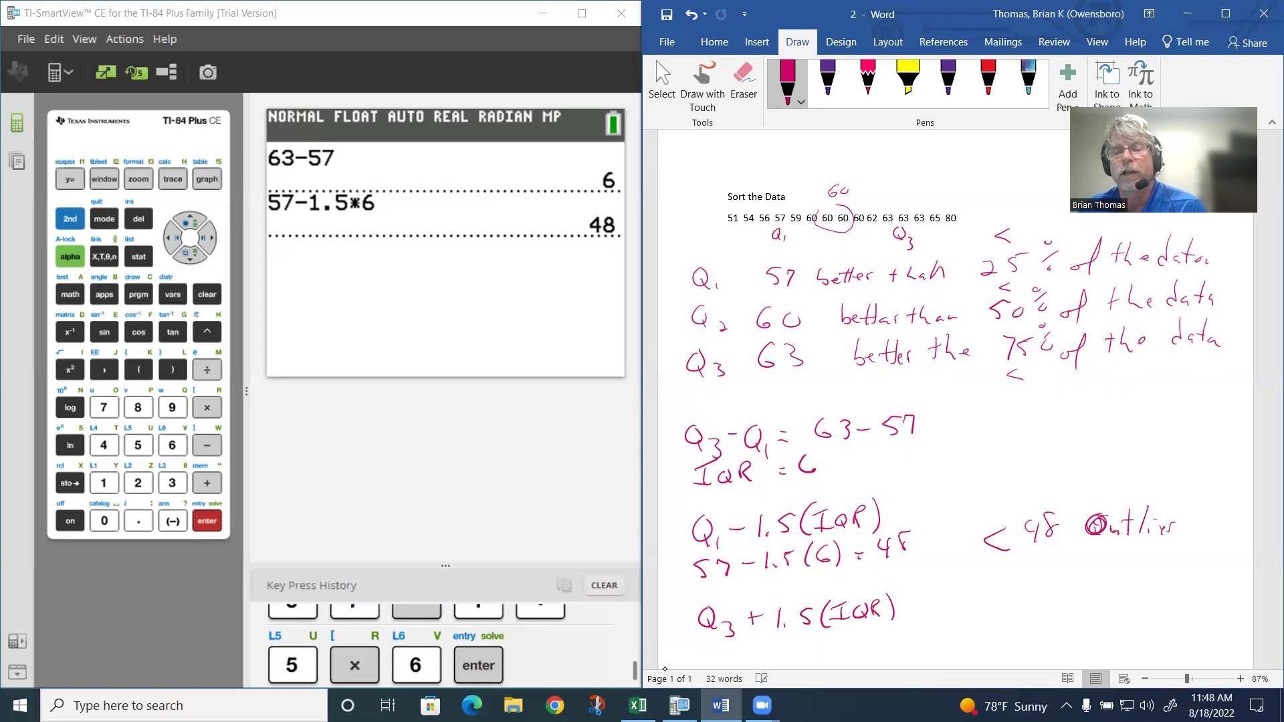
Step: Ink the substitution '63 + 1.5(6) =' under the upper fence formula
{"action": "scroll", "coordinate": [894, 629], "scroll_direction": "down", "scroll_amount": 1}
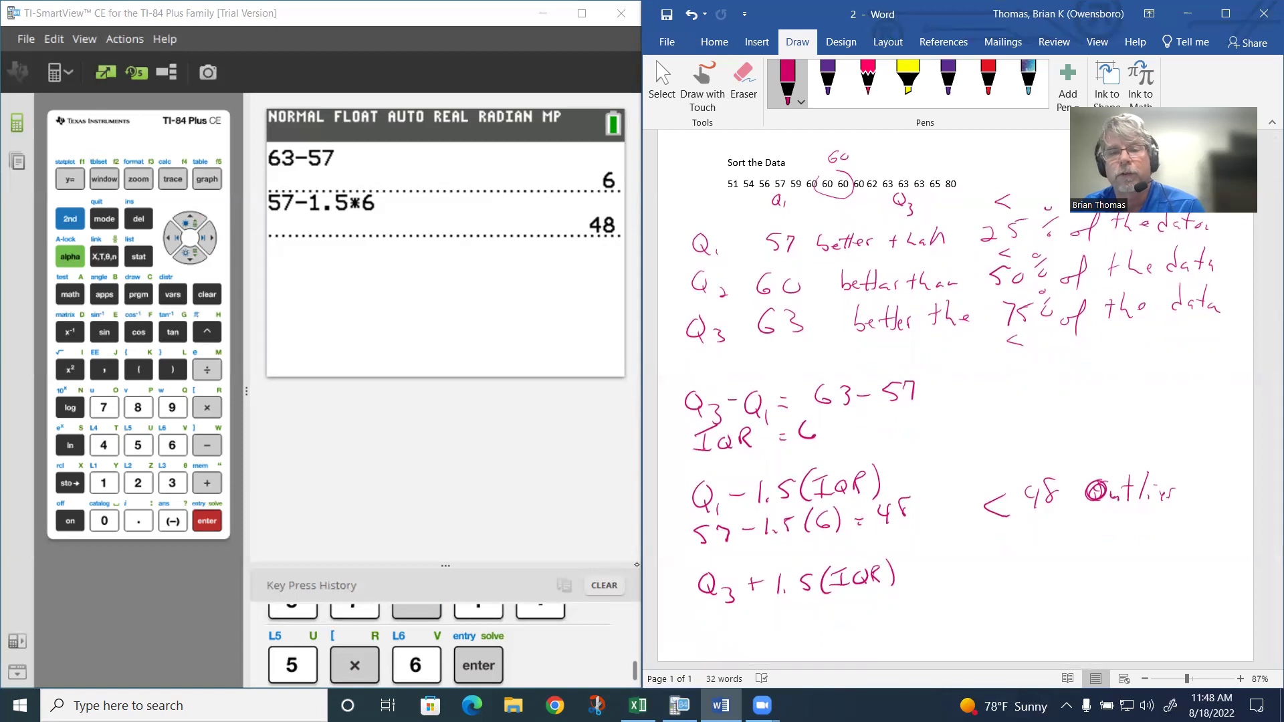
{"action": "mouse_move", "coordinate": [714, 607]}
{"action": "left_mouse_down"}
{"action": "mouse_move", "coordinate": [709, 618]}
{"action": "mouse_move", "coordinate": [737, 616]}
{"action": "mouse_move", "coordinate": [727, 625]}
{"action": "left_mouse_up"}
{"action": "mouse_move", "coordinate": [756, 608]}
{"action": "left_mouse_down"}
{"action": "mouse_move", "coordinate": [811, 607]}
{"action": "mouse_move", "coordinate": [802, 619]}
{"action": "mouse_move", "coordinate": [821, 625]}
{"action": "mouse_move", "coordinate": [845, 608]}
{"action": "left_mouse_up"}
{"action": "left_click", "coordinate": [792, 618]}
{"action": "mouse_move", "coordinate": [857, 595]}
{"action": "left_mouse_down"}
{"action": "mouse_move", "coordinate": [859, 617]}
{"action": "mouse_move", "coordinate": [897, 603]}
{"action": "left_mouse_up"}
{"action": "left_click_drag", "start_coordinate": [890, 608], "coordinate": [898, 607]}
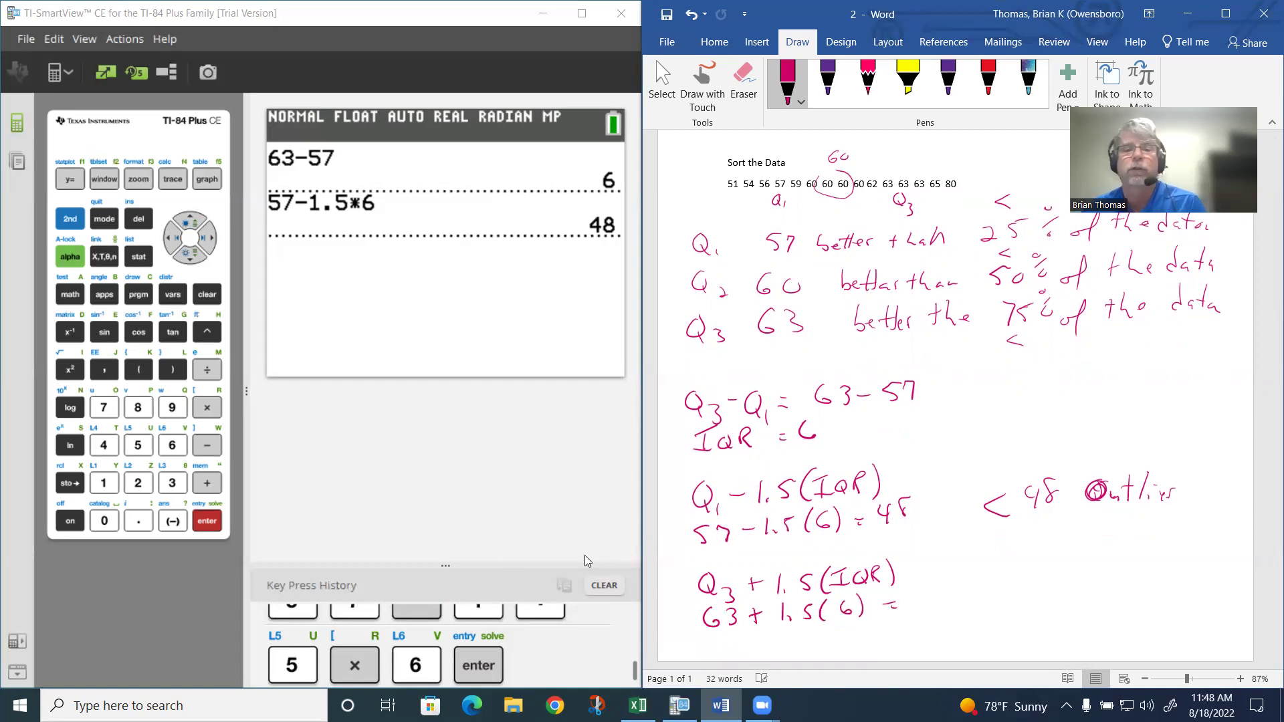
Step: Compute 63 + 1.5 × 6 = 72 on the calculator and ink 72 after the equals sign
{"action": "left_click", "coordinate": [171, 445]}
{"action": "left_click", "coordinate": [172, 483]}
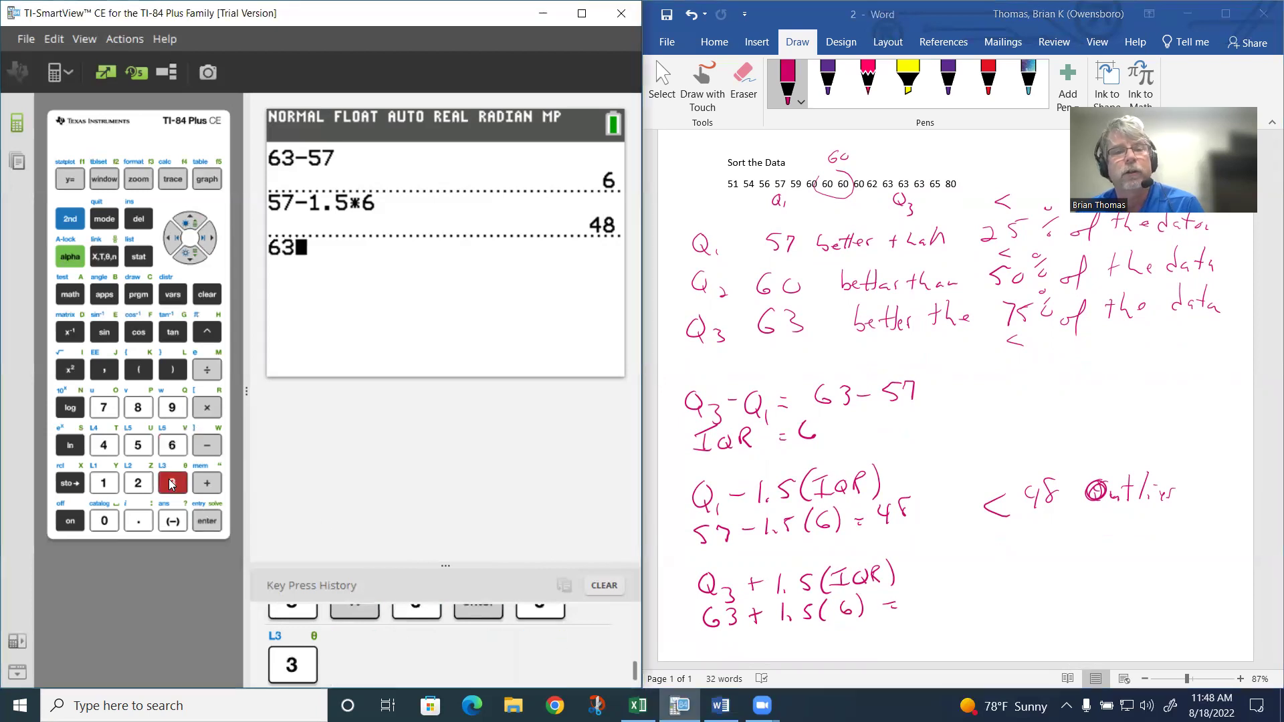
{"action": "left_click", "coordinate": [207, 483]}
{"action": "left_click", "coordinate": [103, 482]}
{"action": "left_click", "coordinate": [139, 521]}
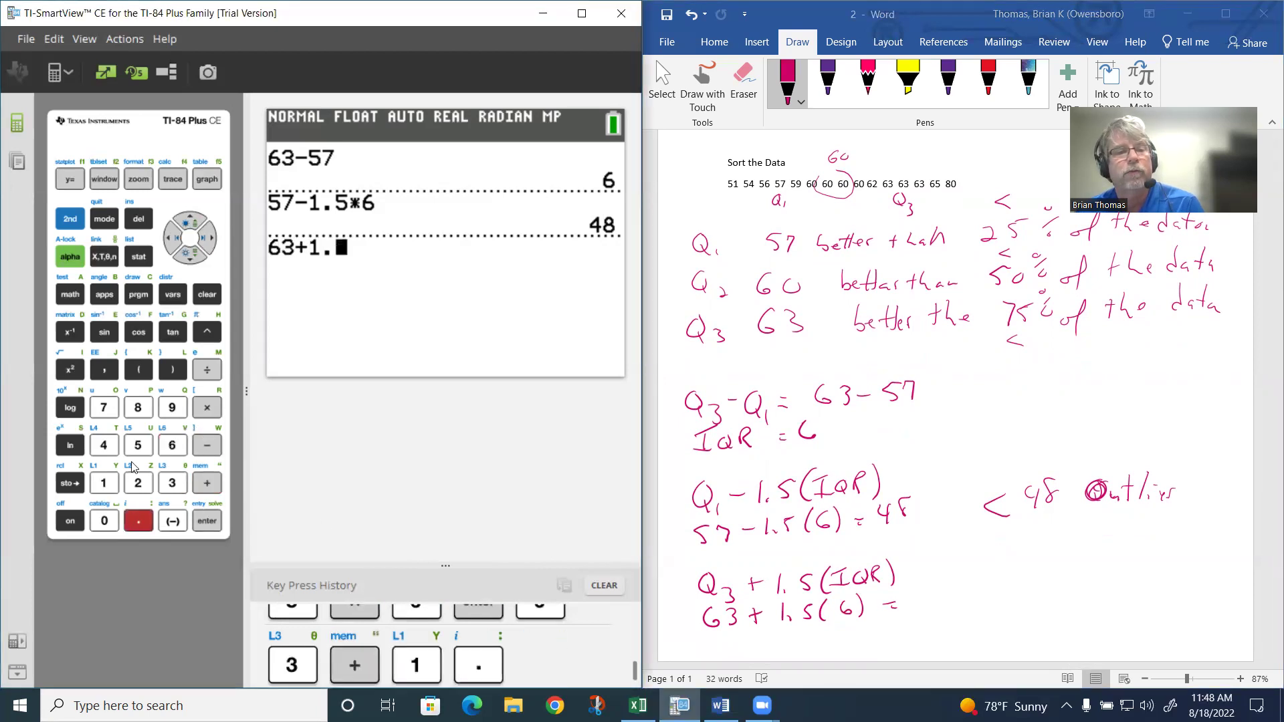
{"action": "left_click", "coordinate": [148, 446]}
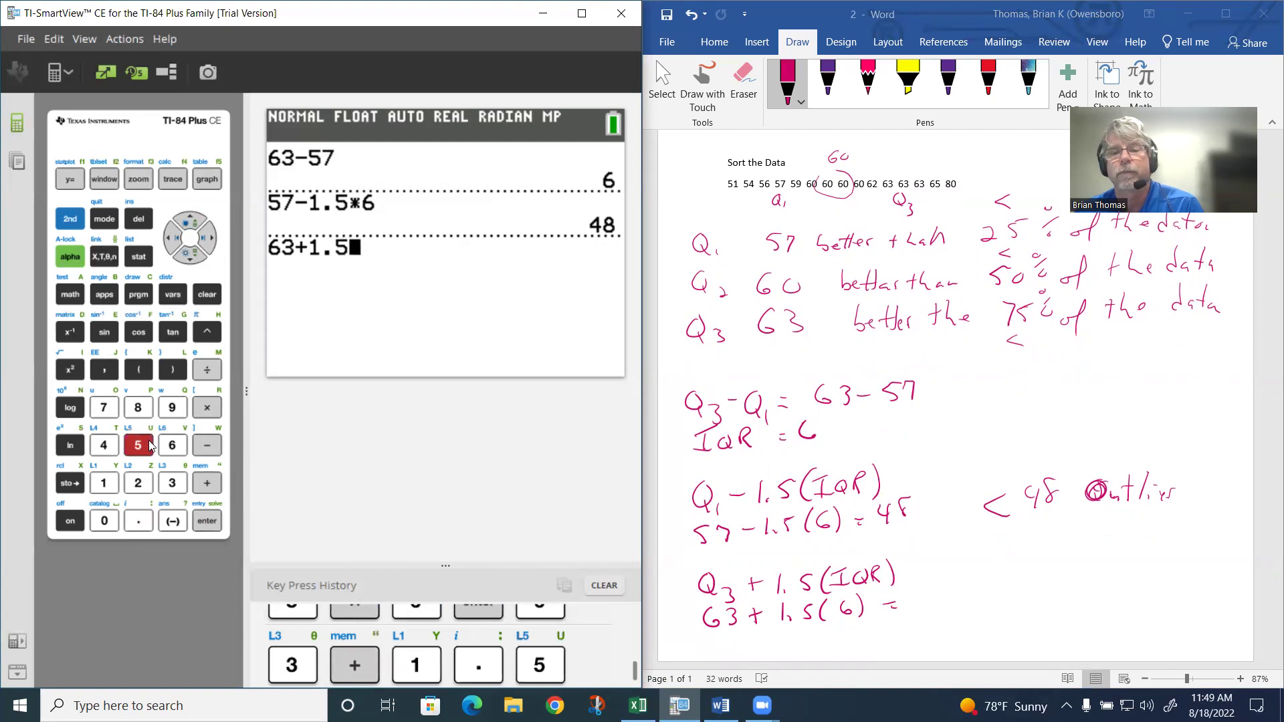
{"action": "left_click", "coordinate": [207, 407]}
{"action": "left_click", "coordinate": [178, 445]}
{"action": "left_click", "coordinate": [212, 524]}
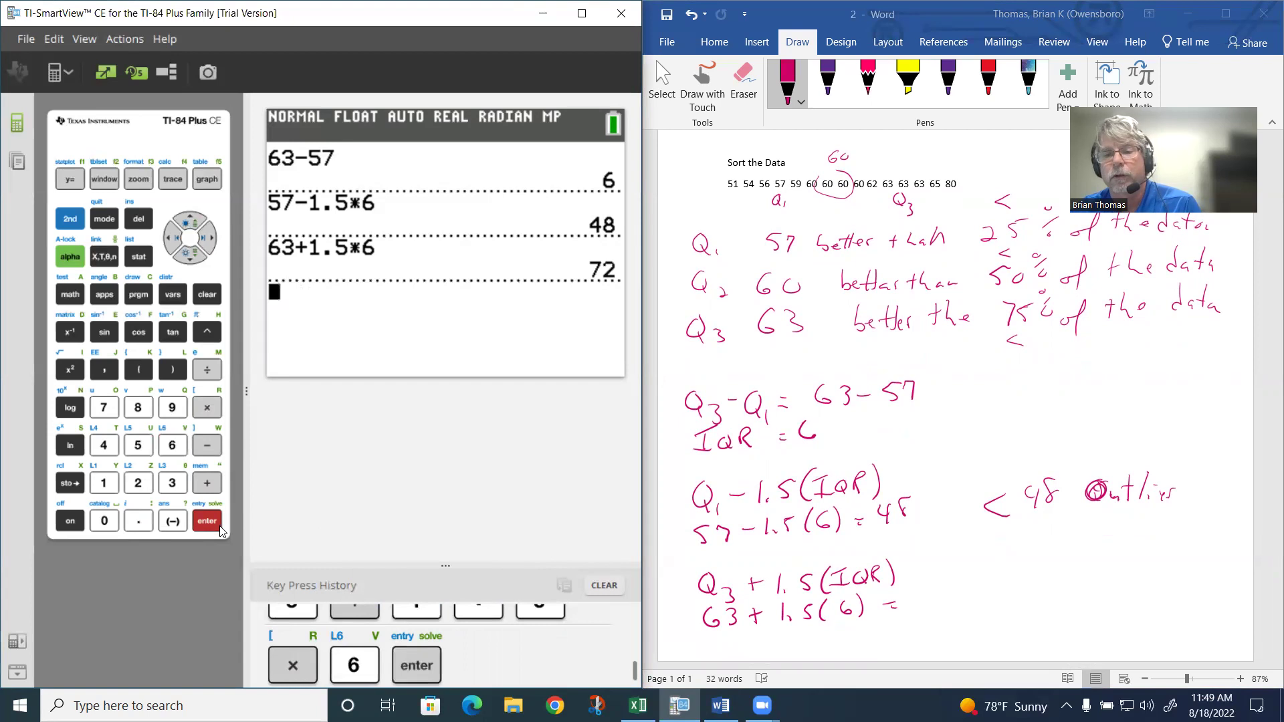
{"action": "mouse_move", "coordinate": [904, 590]}
{"action": "left_mouse_down"}
{"action": "mouse_move", "coordinate": [913, 610]}
{"action": "mouse_move", "coordinate": [940, 601]}
{"action": "left_mouse_up"}
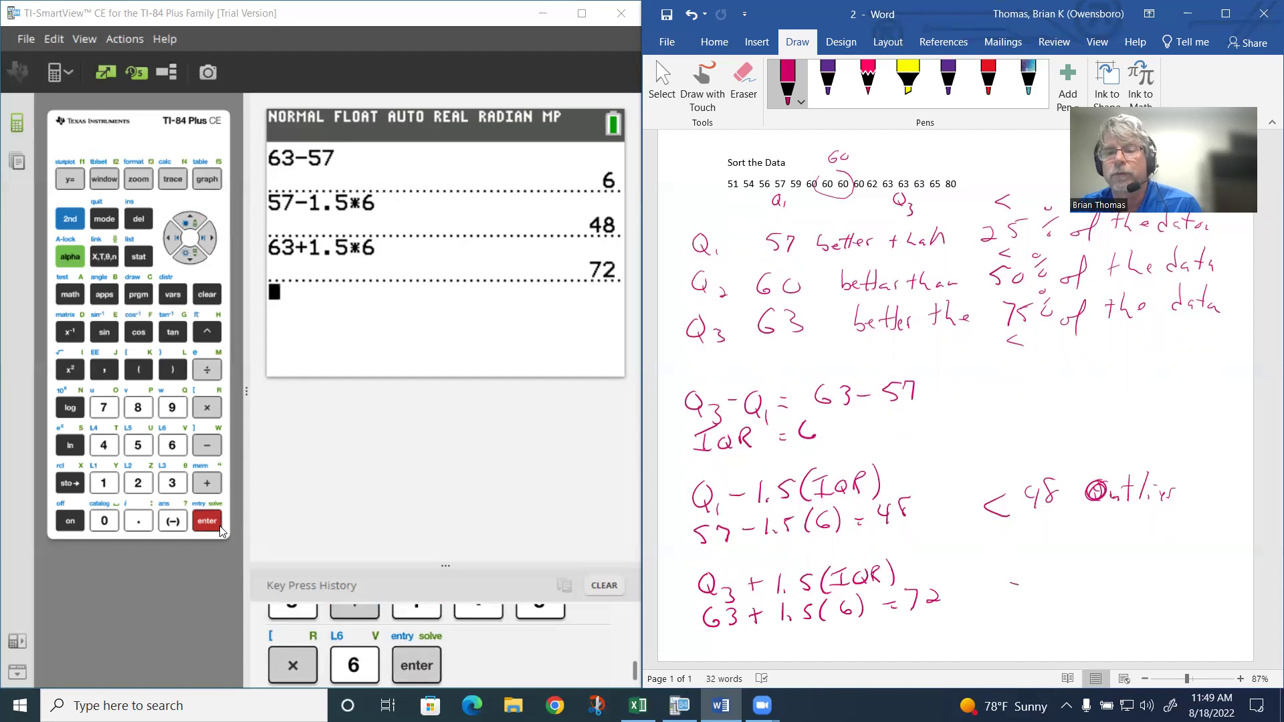
Step: Ink '> 72 Outliers' beside the upper fence and write 80 before > 72 as the outlier
{"action": "mouse_move", "coordinate": [1018, 585]}
{"action": "left_mouse_down"}
{"action": "mouse_move", "coordinate": [1011, 601]}
{"action": "mouse_move", "coordinate": [1100, 574]}
{"action": "mouse_move", "coordinate": [1137, 591]}
{"action": "left_mouse_up"}
{"action": "left_click_drag", "start_coordinate": [1130, 579], "coordinate": [1168, 583]}
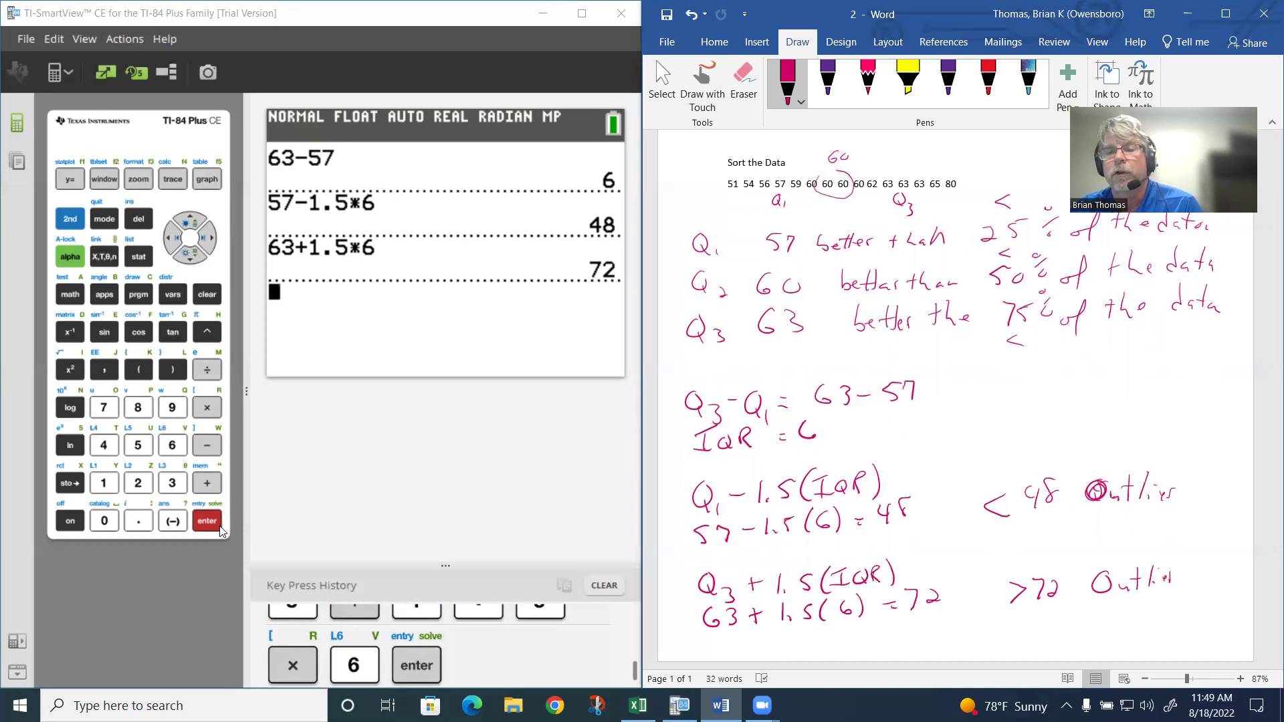
{"action": "mouse_move", "coordinate": [963, 485]}
{"action": "left_mouse_down"}
{"action": "mouse_move", "coordinate": [943, 511]}
{"action": "mouse_move", "coordinate": [1025, 511]}
{"action": "mouse_move", "coordinate": [1047, 476]}
{"action": "left_mouse_up"}
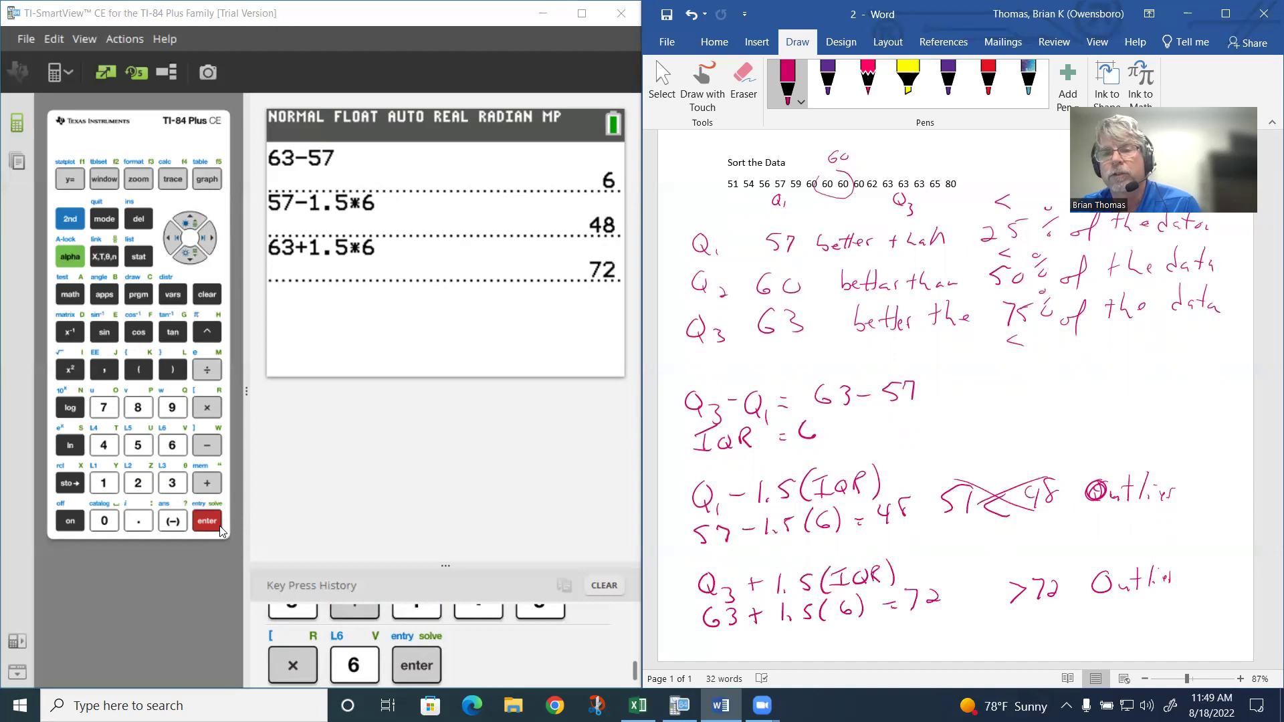
{"action": "mouse_move", "coordinate": [988, 585]}
{"action": "left_mouse_down"}
{"action": "mouse_move", "coordinate": [981, 603]}
{"action": "mouse_move", "coordinate": [986, 575]}
{"action": "mouse_move", "coordinate": [996, 589]}
{"action": "mouse_move", "coordinate": [1091, 598]}
{"action": "left_mouse_up"}
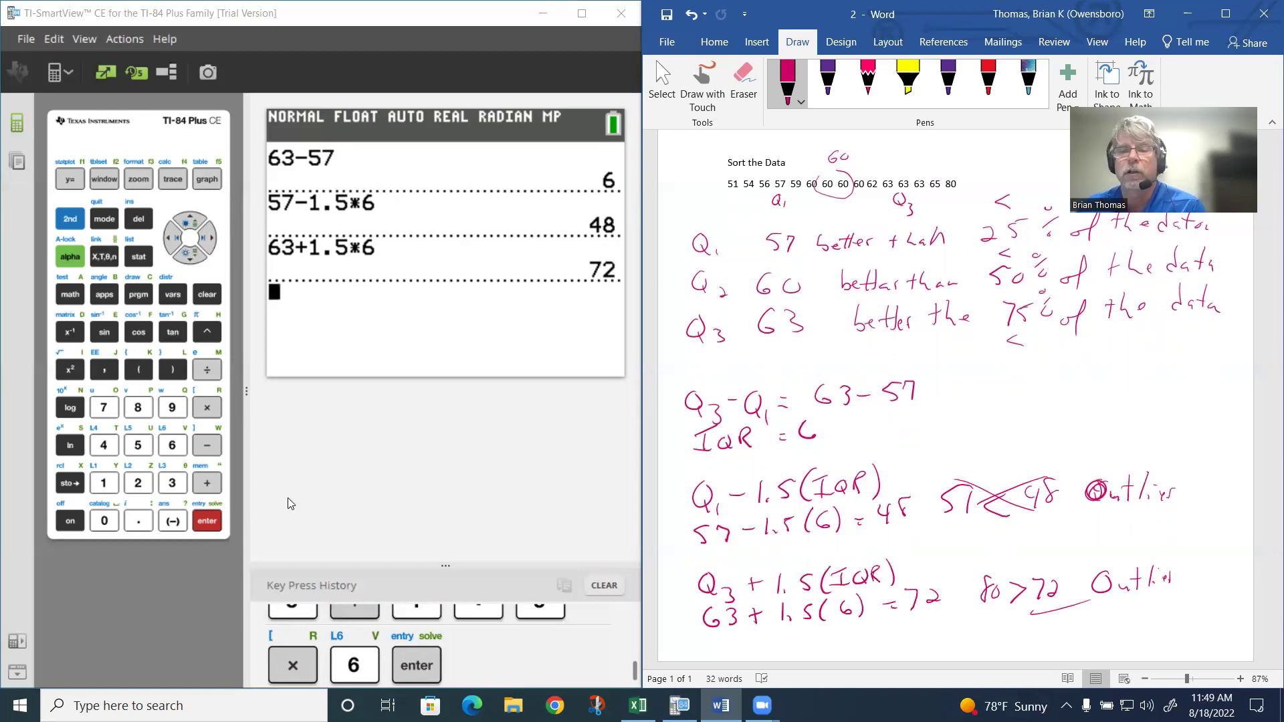